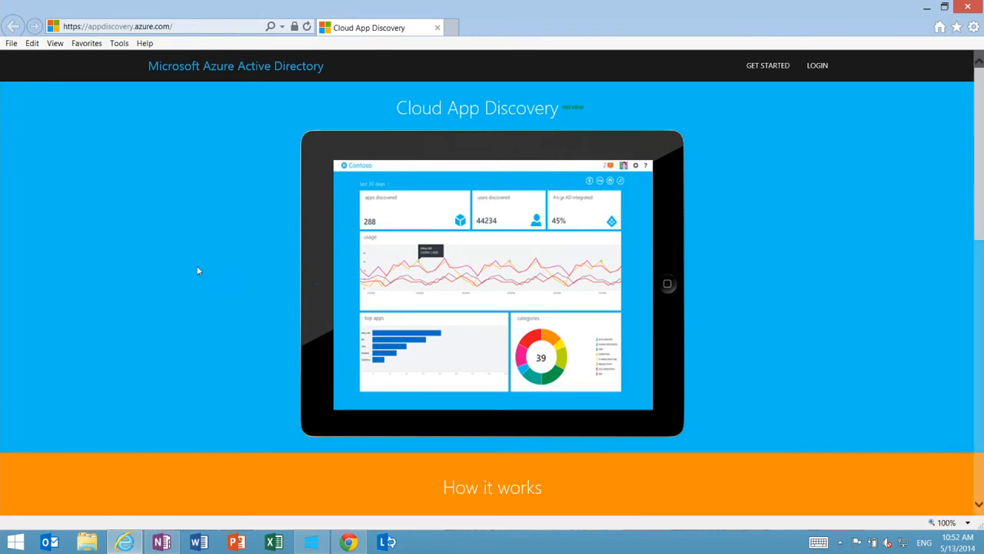
Start logging in to Cloud App Discovery with another account and enter the administrator's e-mail address
{"action": "scroll", "coordinate": [153, 274], "scroll_direction": "down", "scroll_amount": 5}
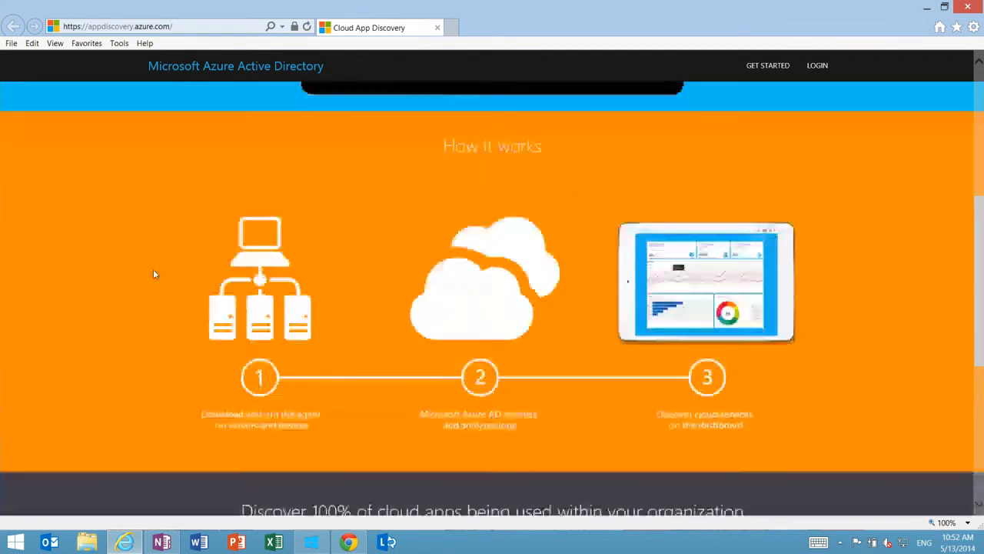
{"action": "scroll", "coordinate": [153, 274], "scroll_direction": "up", "scroll_amount": 1}
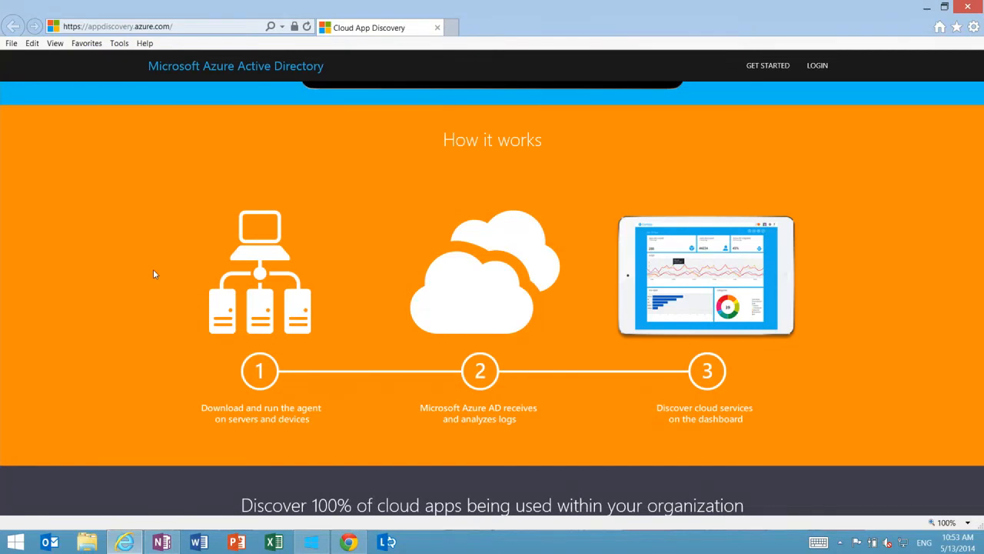
{"action": "scroll", "coordinate": [217, 185], "scroll_direction": "up", "scroll_amount": 4}
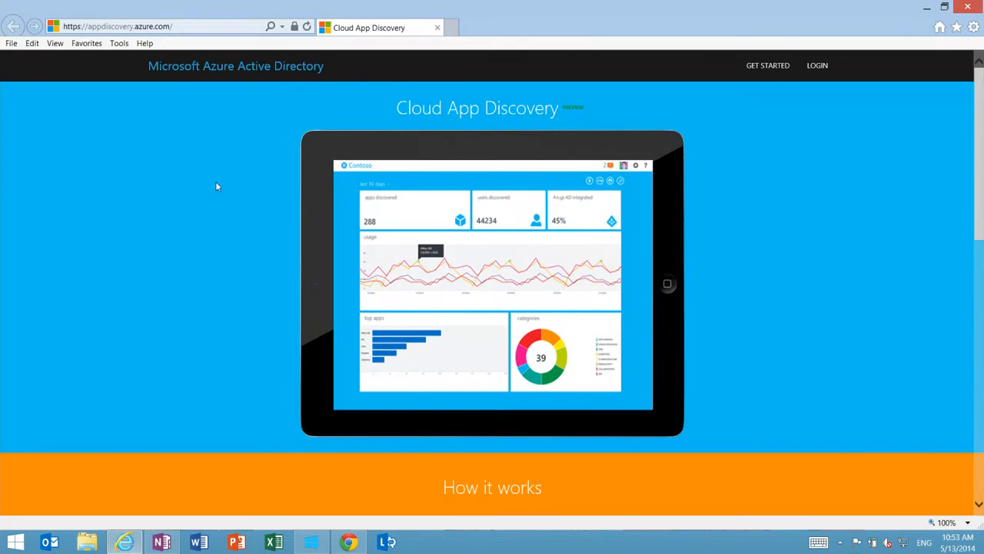
{"action": "left_click", "coordinate": [817, 68]}
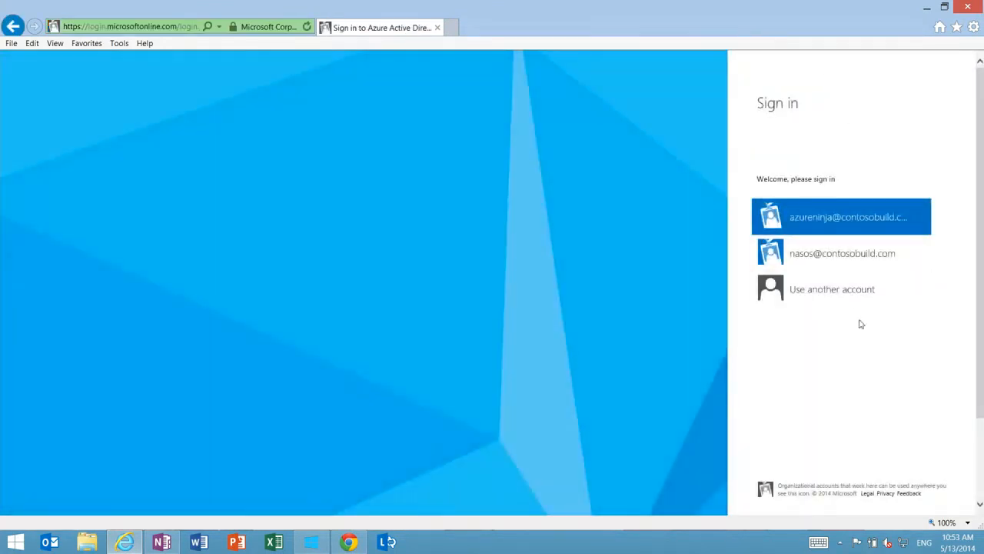
{"action": "left_click", "coordinate": [837, 289]}
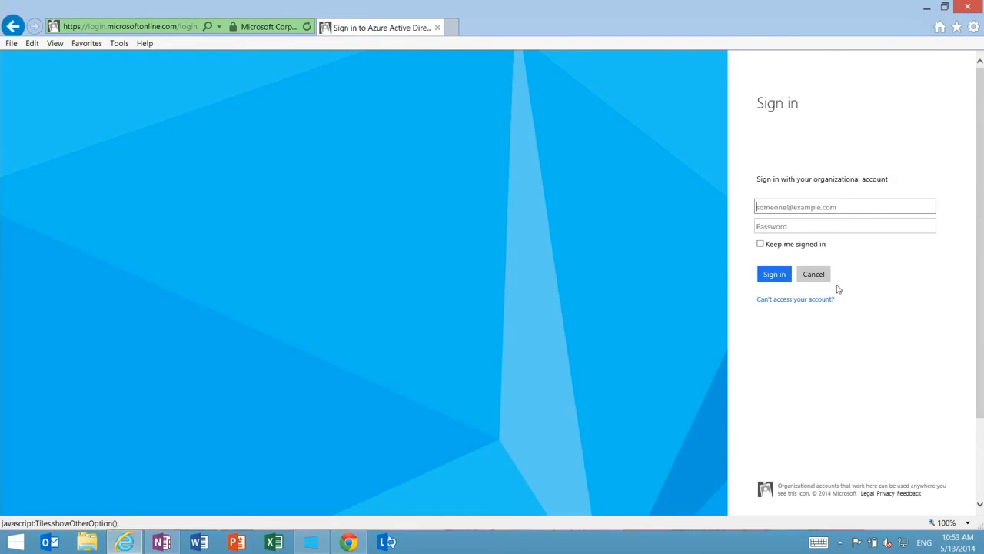
{"action": "left_click", "coordinate": [800, 204]}
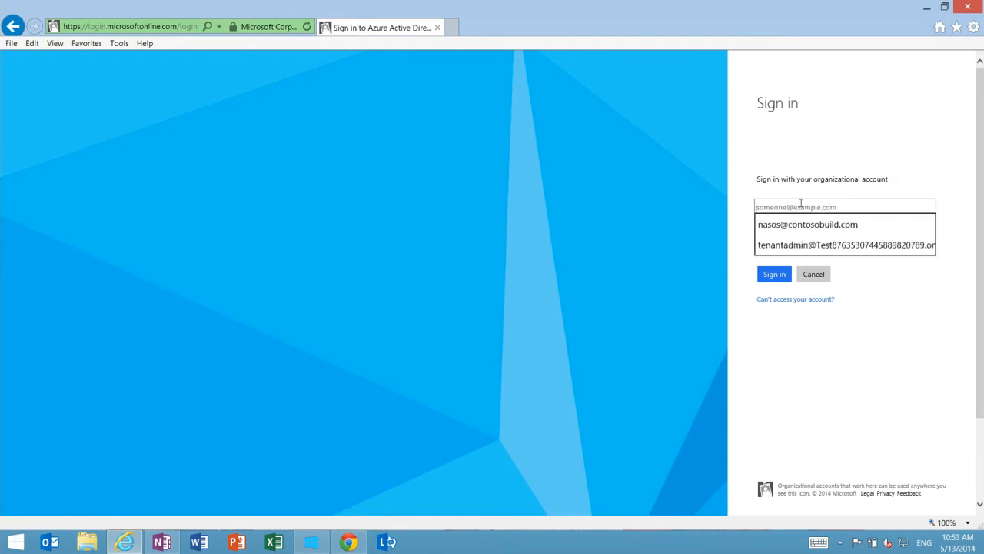
{"action": "key", "text": "ctrl+v"}
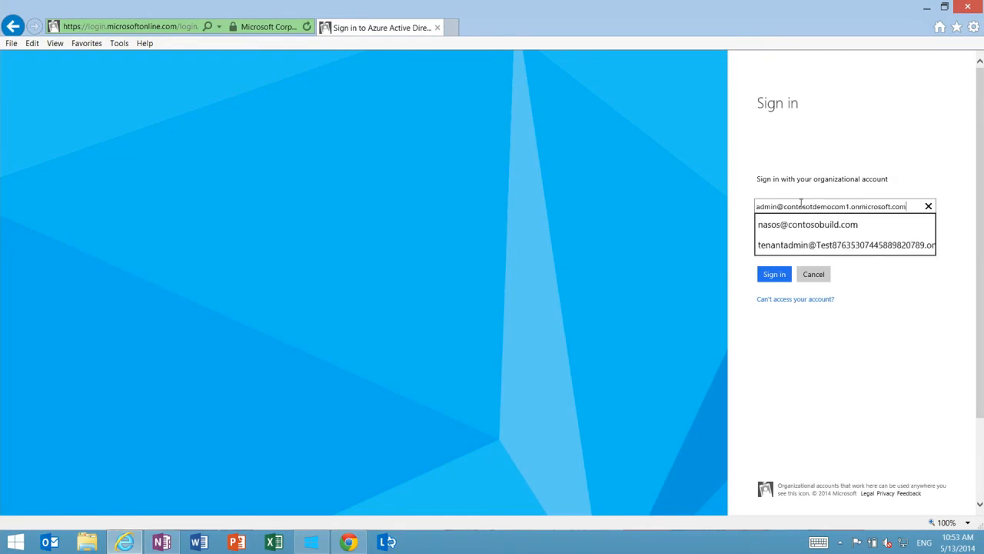
{"action": "key", "text": "Tab"}
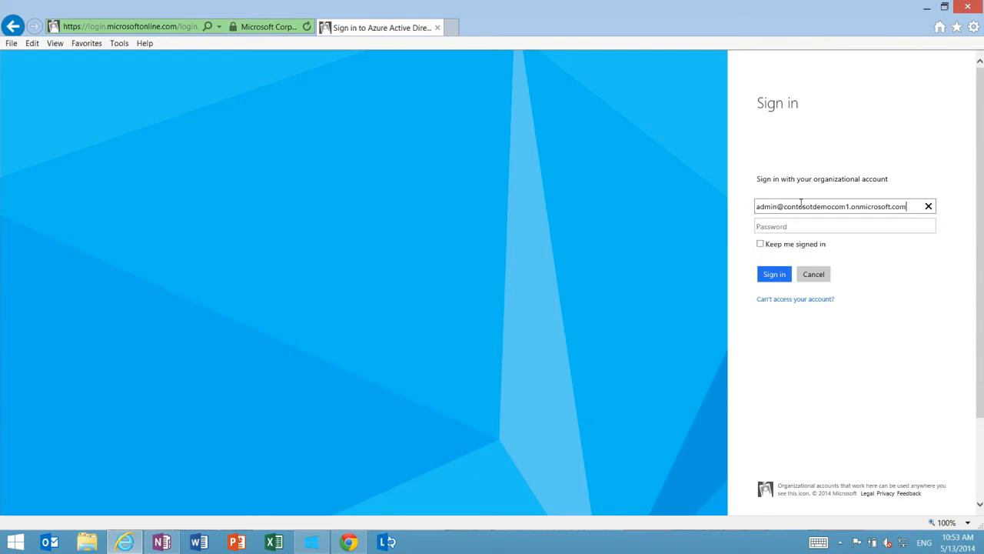
Enter the account password and sign in to the Cloud App Discovery dashboard
{"action": "left_click", "coordinate": [802, 227]}
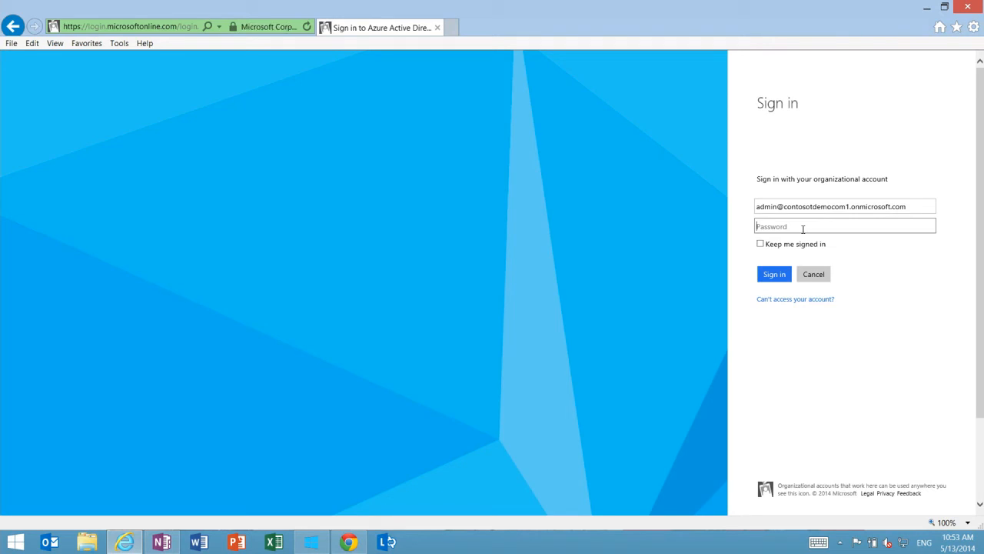
{"action": "type", "text": "•••••••••••"}
{"action": "left_click", "coordinate": [763, 277]}
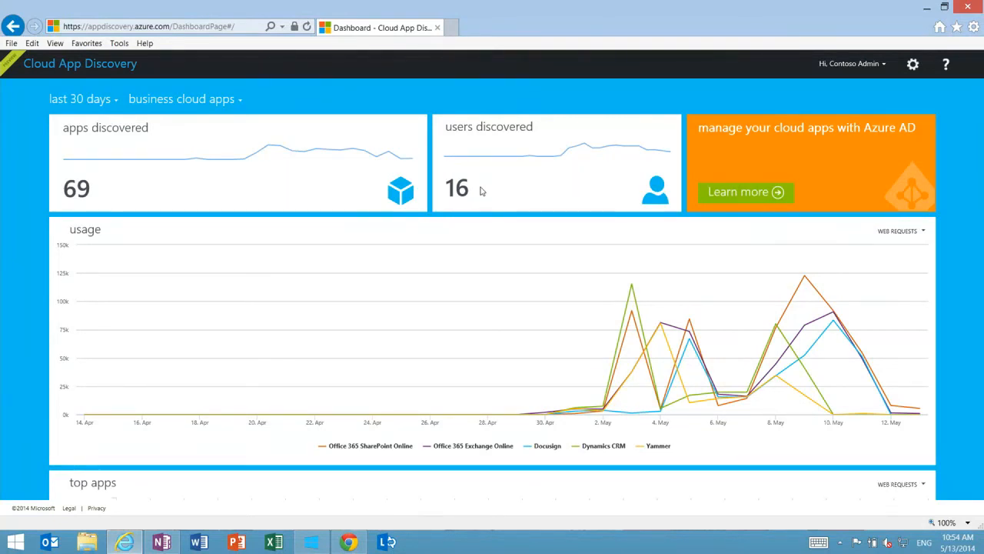
Review the usage and top apps charts on the dashboard
{"action": "scroll", "coordinate": [483, 192], "scroll_direction": "down", "scroll_amount": 1}
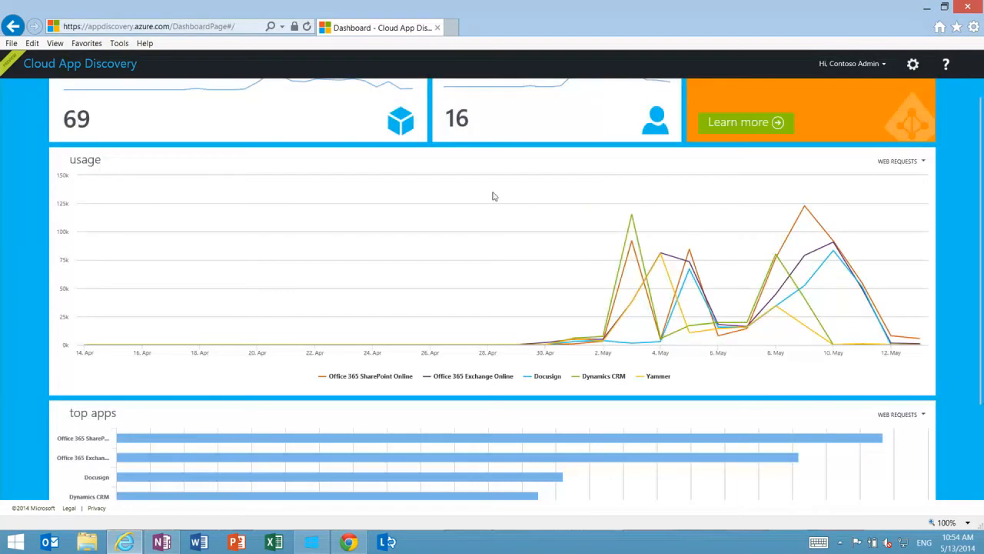
{"action": "mouse_move", "coordinate": [625, 237]}
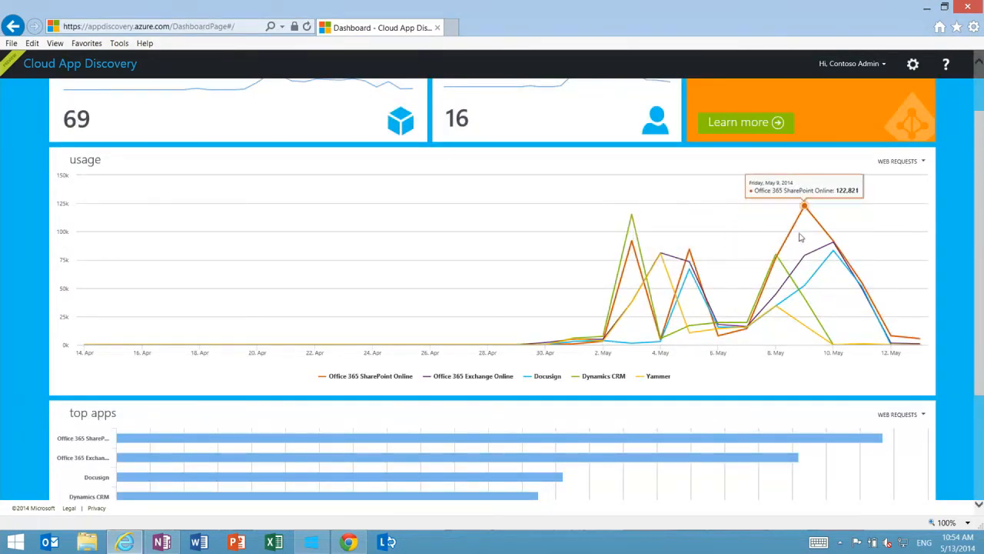
{"action": "scroll", "coordinate": [539, 282], "scroll_direction": "down", "scroll_amount": 2}
{"action": "scroll", "coordinate": [531, 282], "scroll_direction": "down", "scroll_amount": 1}
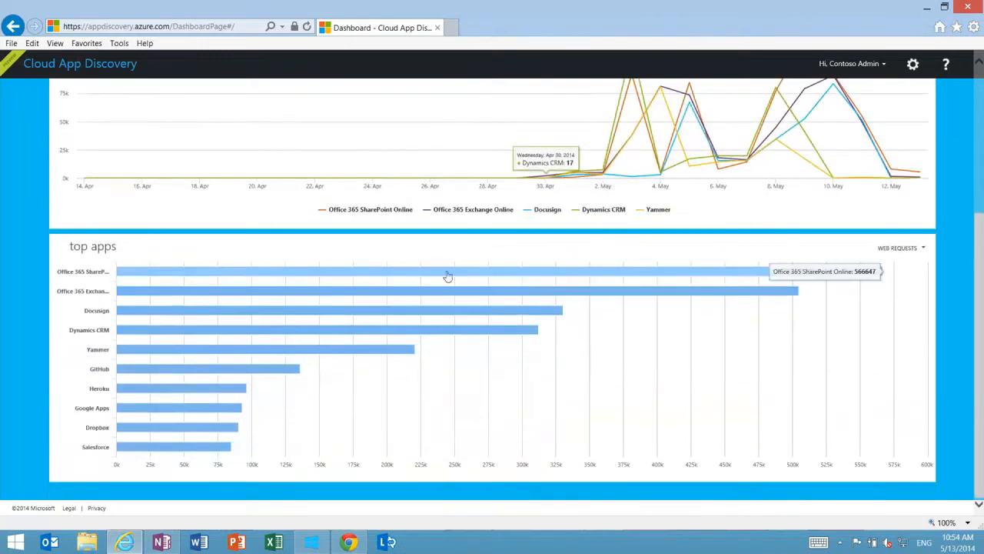
{"action": "scroll", "coordinate": [219, 423], "scroll_direction": "up", "scroll_amount": 4}
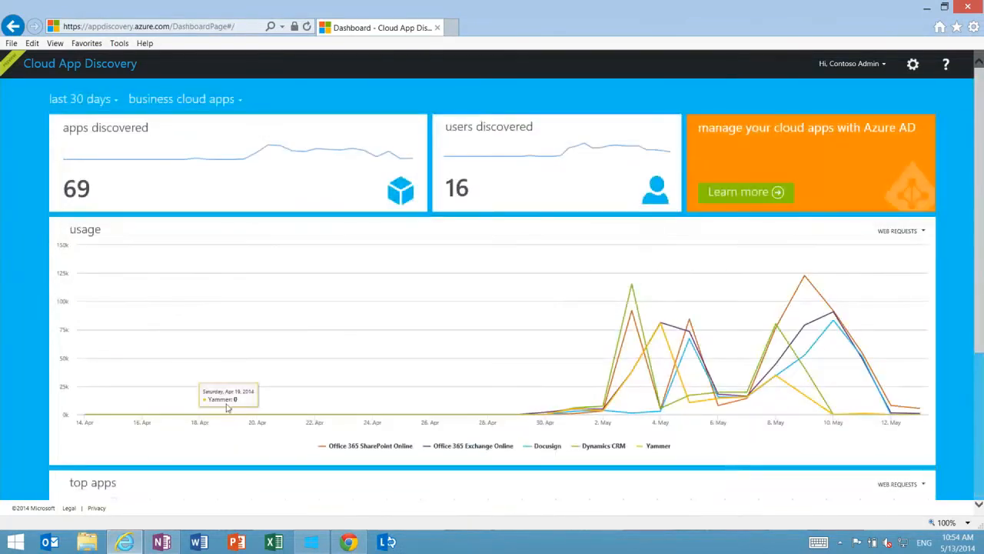
Open the discovered apps, view the CRM, Collaboration and Business Management categories in turn, and check the top categories chart
{"action": "left_click", "coordinate": [98, 198]}
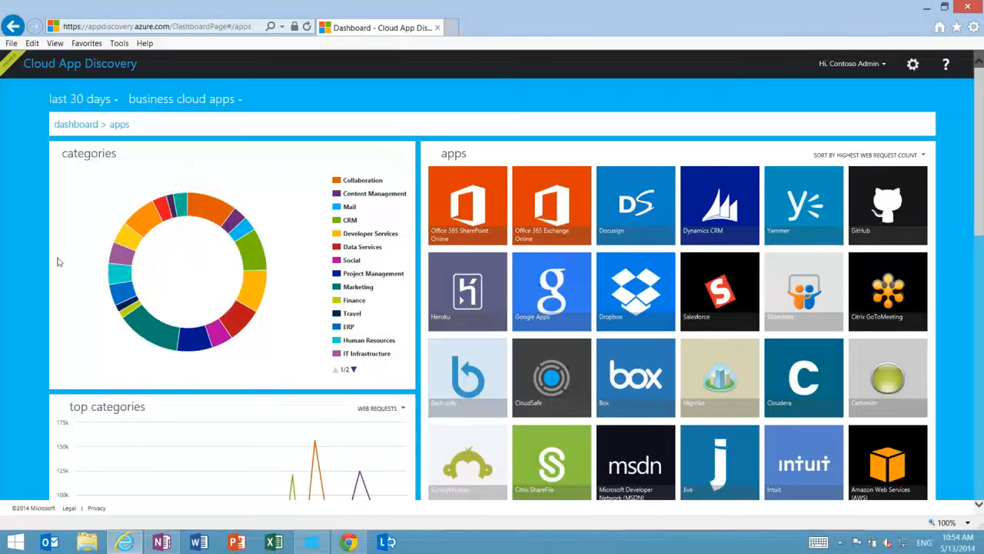
{"action": "left_click", "coordinate": [255, 259]}
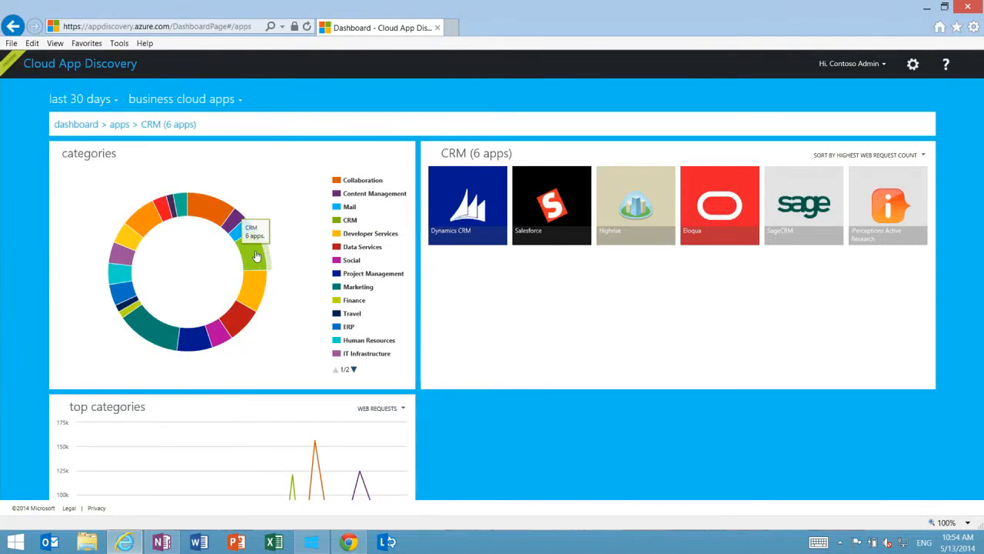
{"action": "left_click", "coordinate": [213, 219]}
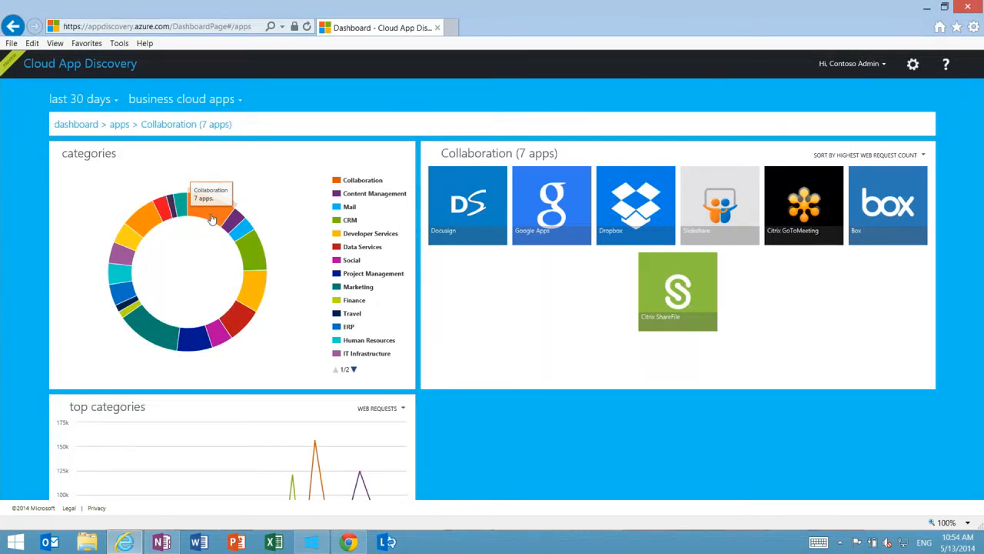
{"action": "left_click", "coordinate": [133, 238]}
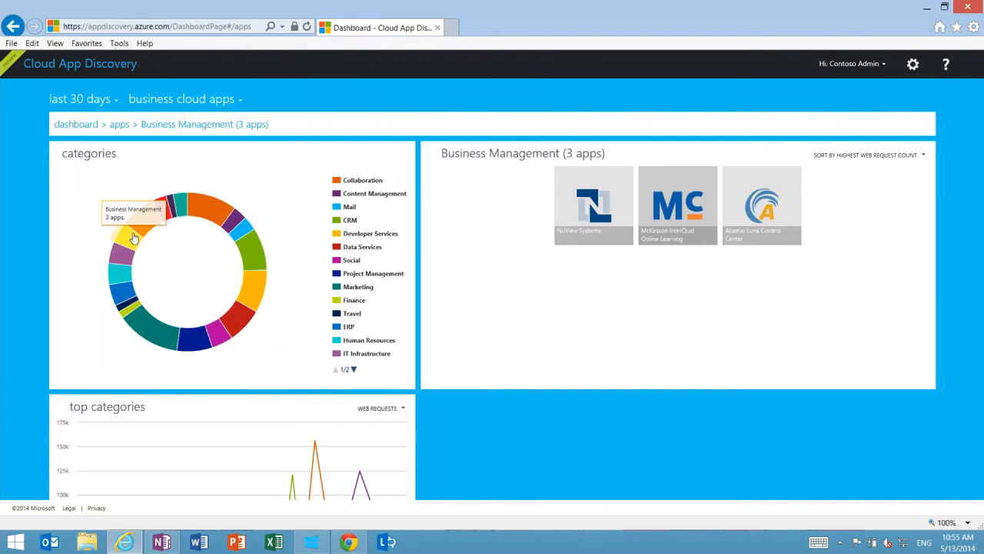
{"action": "scroll", "coordinate": [133, 238], "scroll_direction": "down", "scroll_amount": 1}
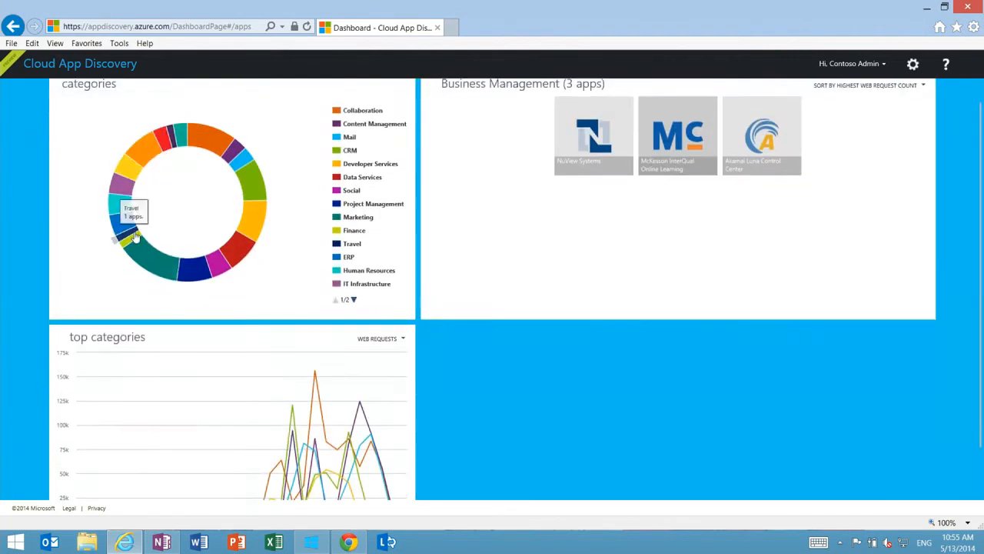
{"action": "scroll", "coordinate": [402, 240], "scroll_direction": "down", "scroll_amount": 1}
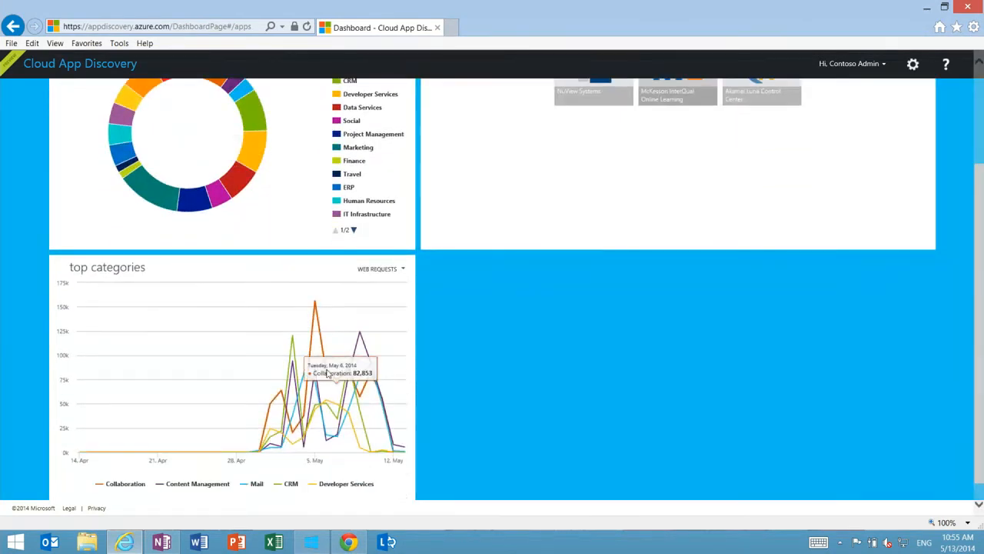
{"action": "scroll", "coordinate": [321, 321], "scroll_direction": "up", "scroll_amount": 2}
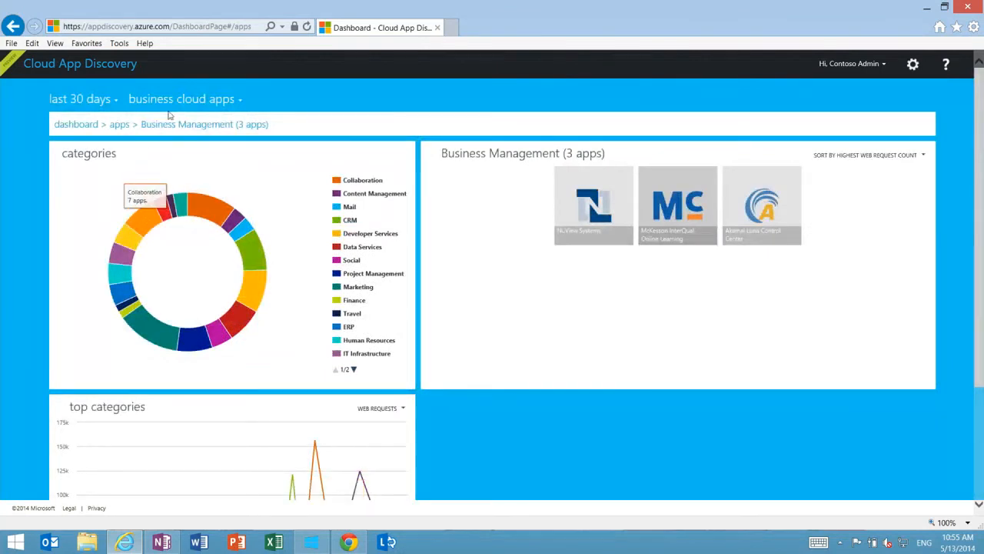
Return to the full apps list, set the filter to all apps, and open the Docusign usage details
{"action": "left_click", "coordinate": [119, 125]}
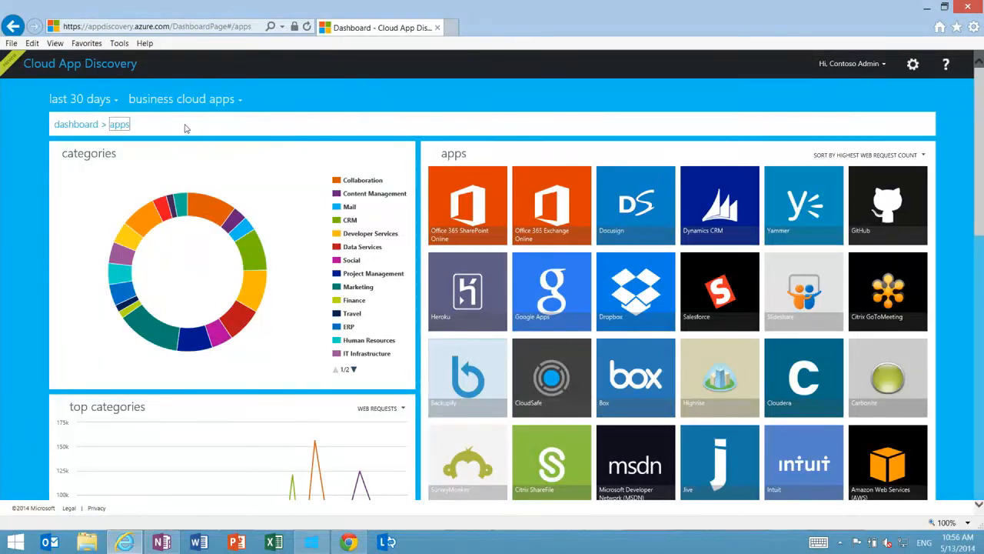
{"action": "left_click", "coordinate": [241, 101]}
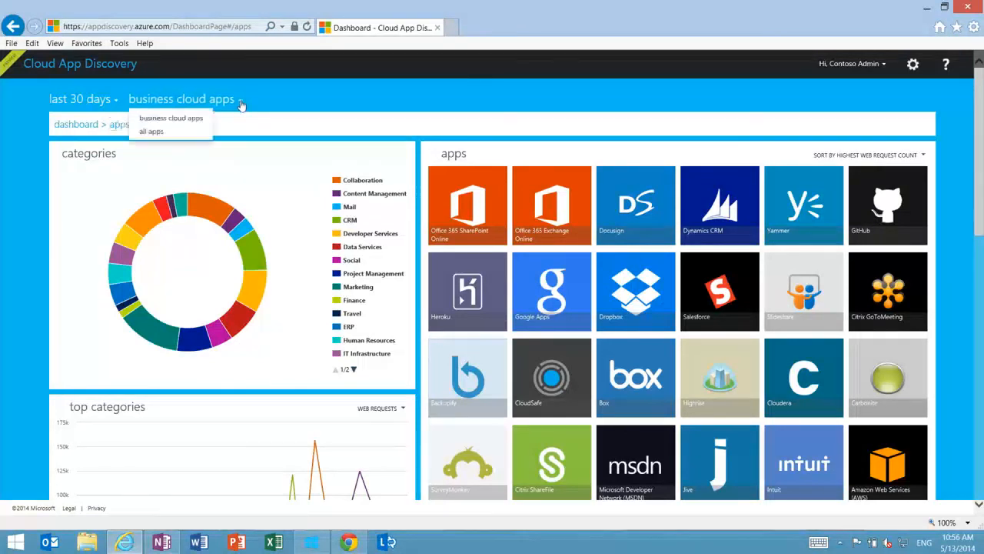
{"action": "left_click", "coordinate": [159, 135]}
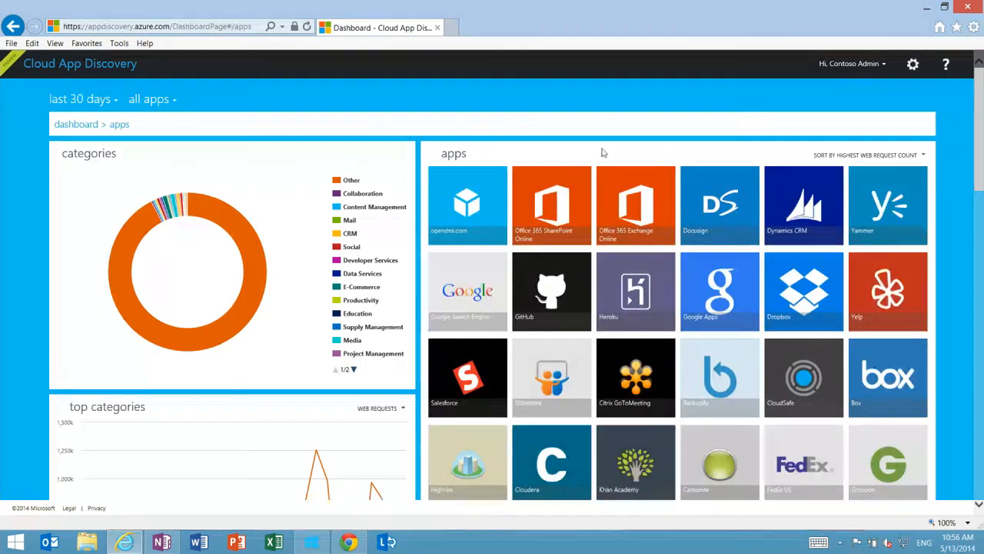
{"action": "scroll", "coordinate": [624, 179], "scroll_direction": "down", "scroll_amount": 1}
{"action": "scroll", "coordinate": [624, 179], "scroll_direction": "down", "scroll_amount": 5}
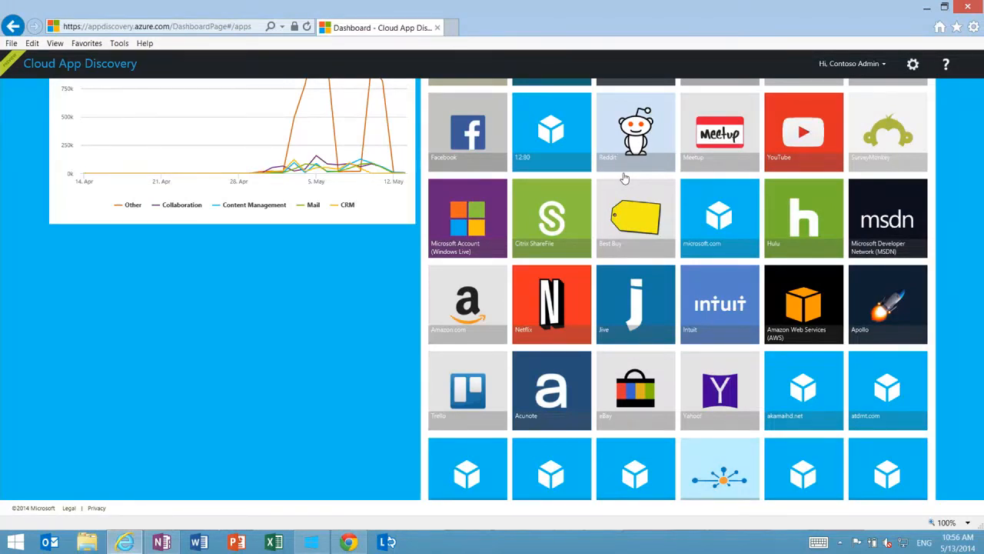
{"action": "scroll", "coordinate": [624, 177], "scroll_direction": "up", "scroll_amount": 6}
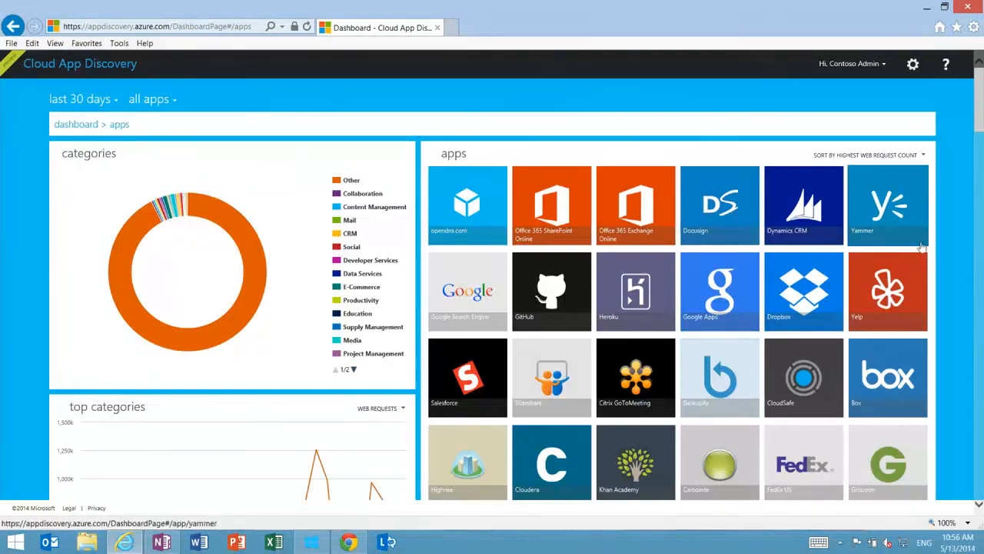
{"action": "left_click", "coordinate": [721, 219]}
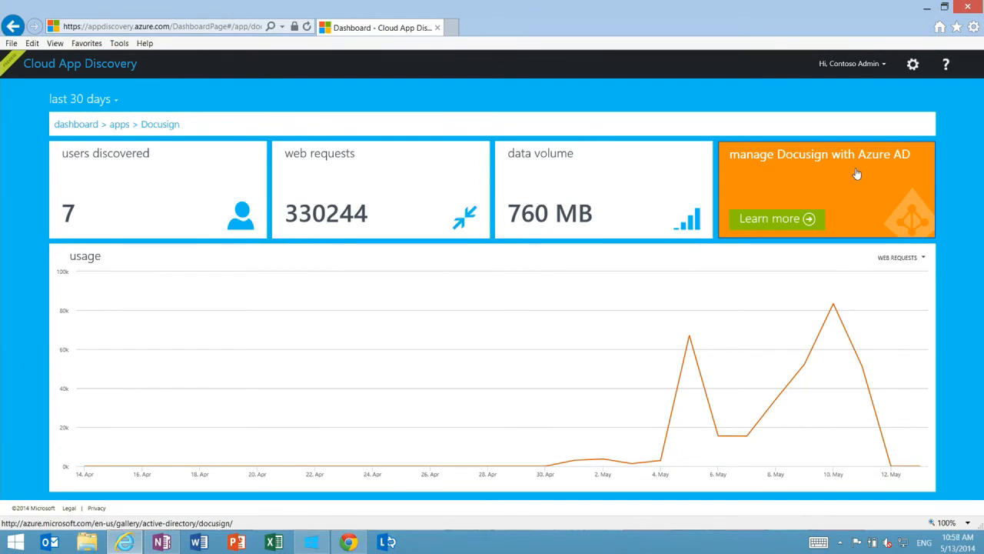
Switch to the InPrivate Microsoft Azure window and sign in with the organizational account's e-mail address and password
{"action": "left_click", "coordinate": [927, 7]}
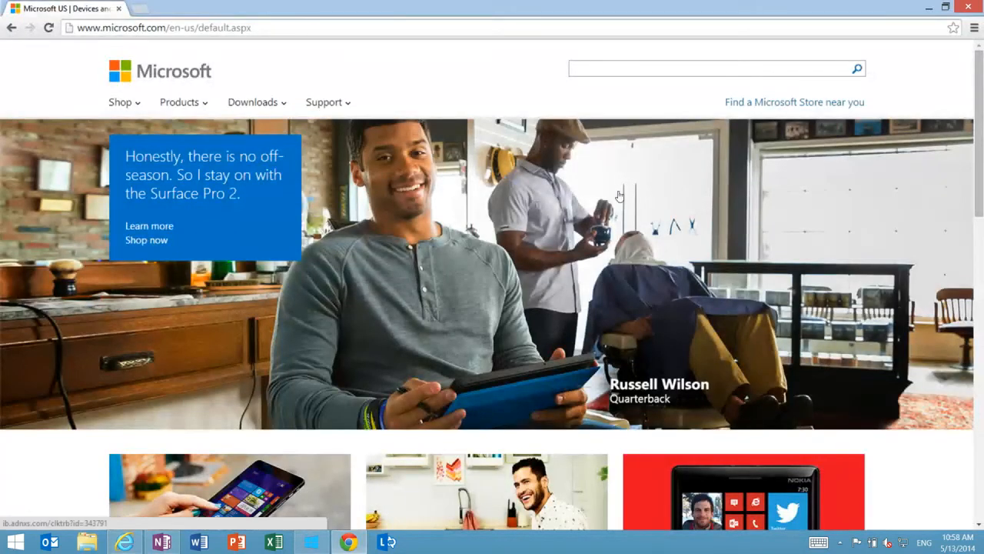
{"action": "left_click", "coordinate": [311, 544]}
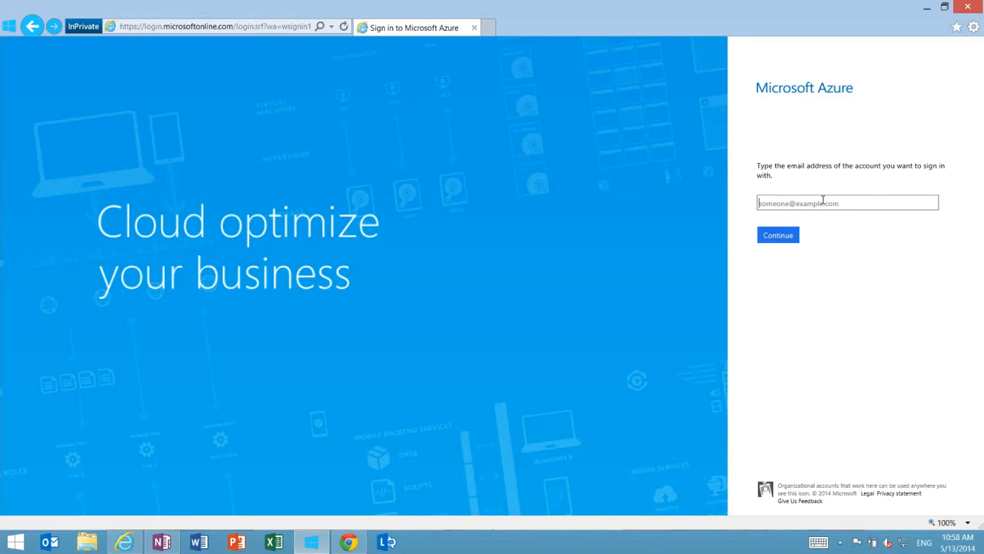
{"action": "key", "text": "Return"}
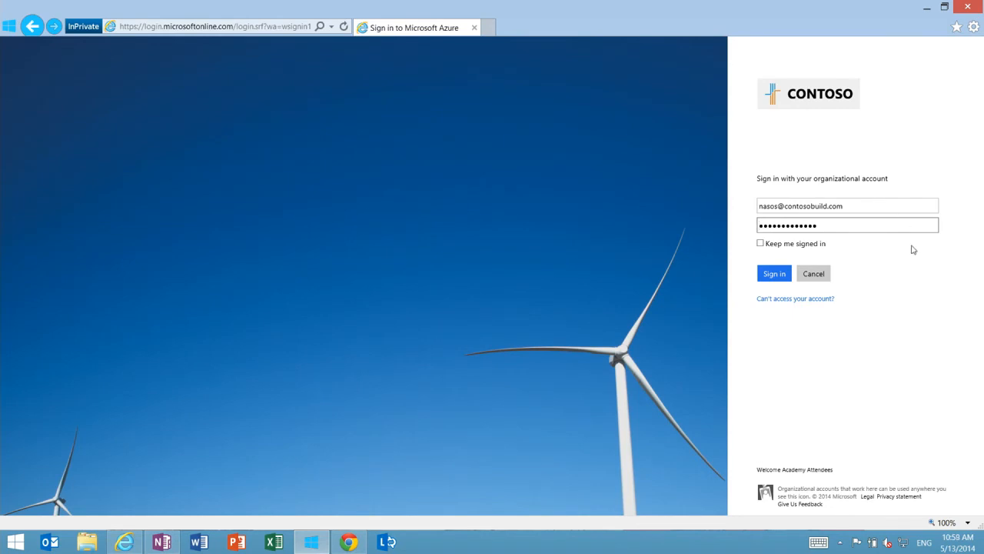
{"action": "left_click", "coordinate": [773, 273]}
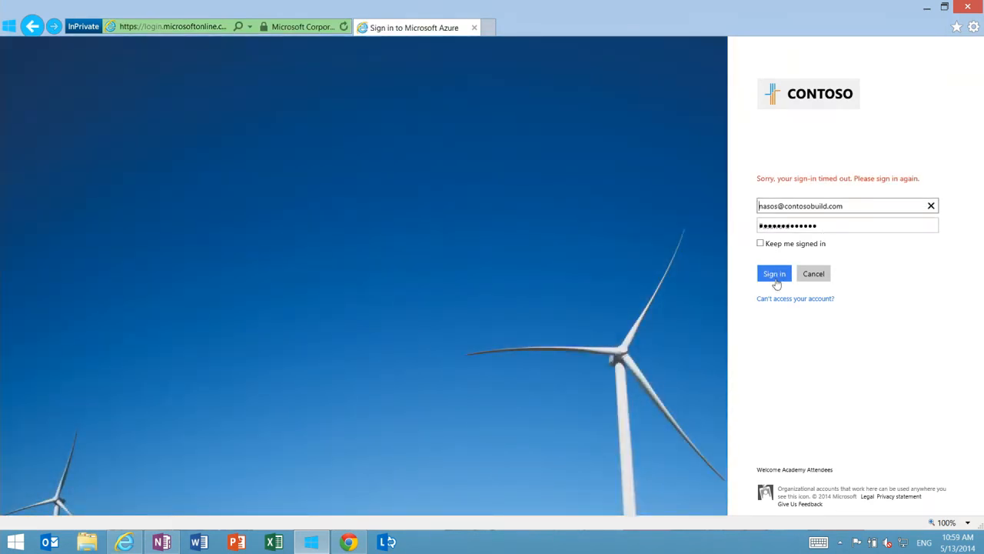
{"action": "left_click", "coordinate": [776, 278]}
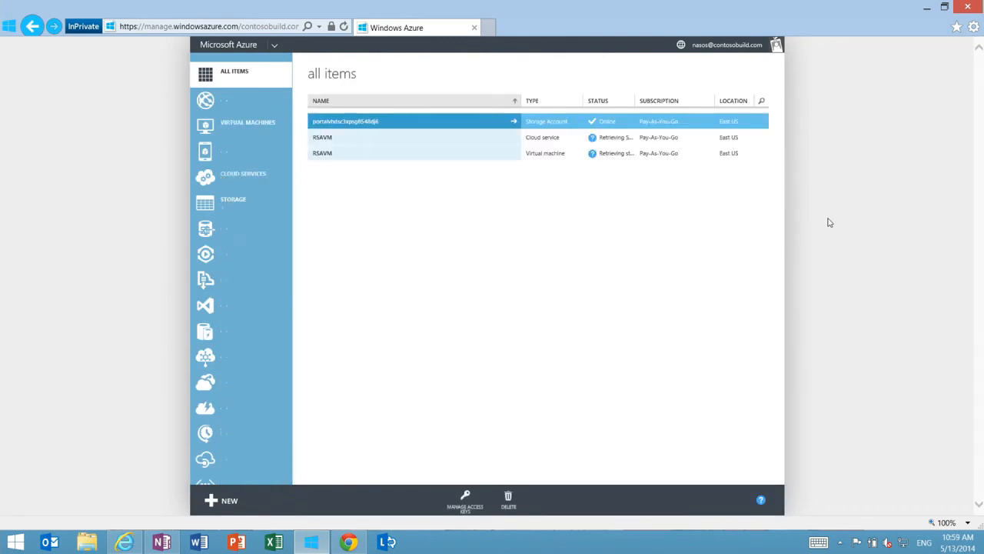
Open the Contoso Hybrid directory from the Azure portal's Active Directory section
{"action": "scroll", "coordinate": [257, 280], "scroll_direction": "down", "scroll_amount": 3}
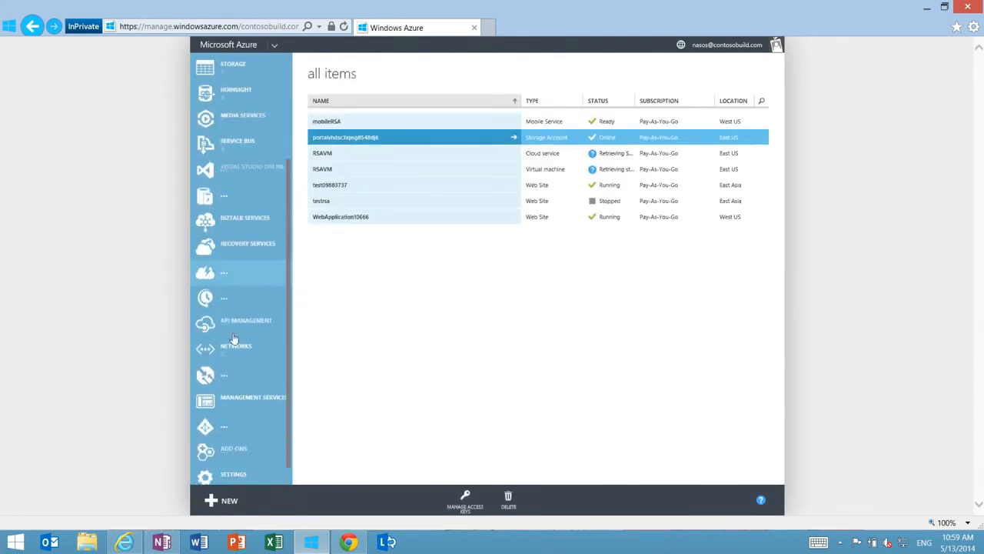
{"action": "left_click", "coordinate": [228, 433]}
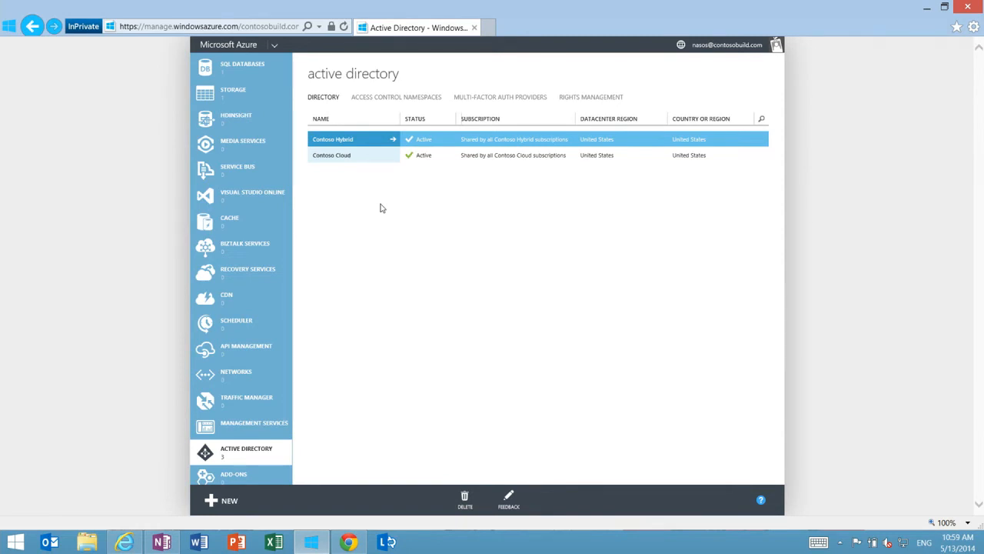
{"action": "left_click", "coordinate": [355, 140]}
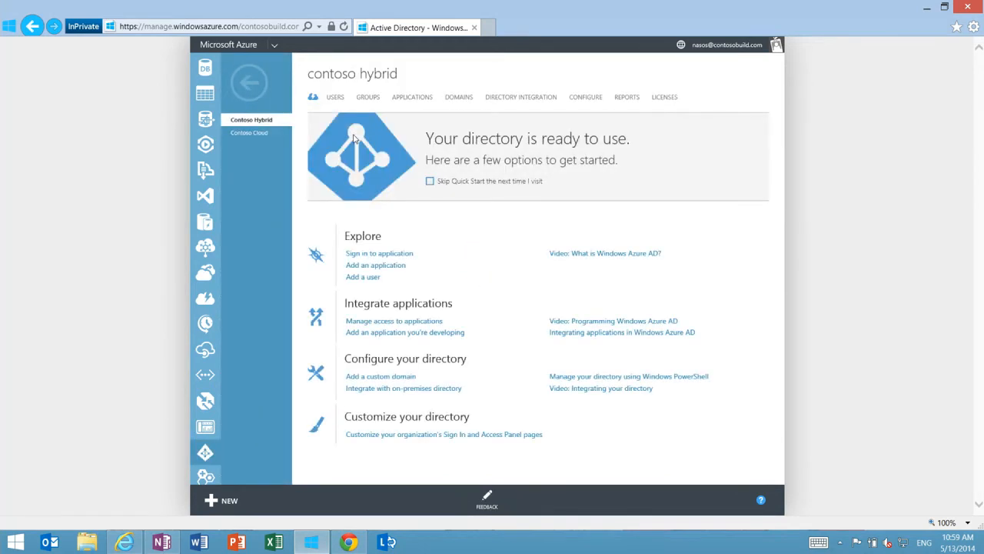
View the users and groups of Contoso Hybrid, and open the user list of the Contoso Cloud directory
{"action": "left_click", "coordinate": [335, 100]}
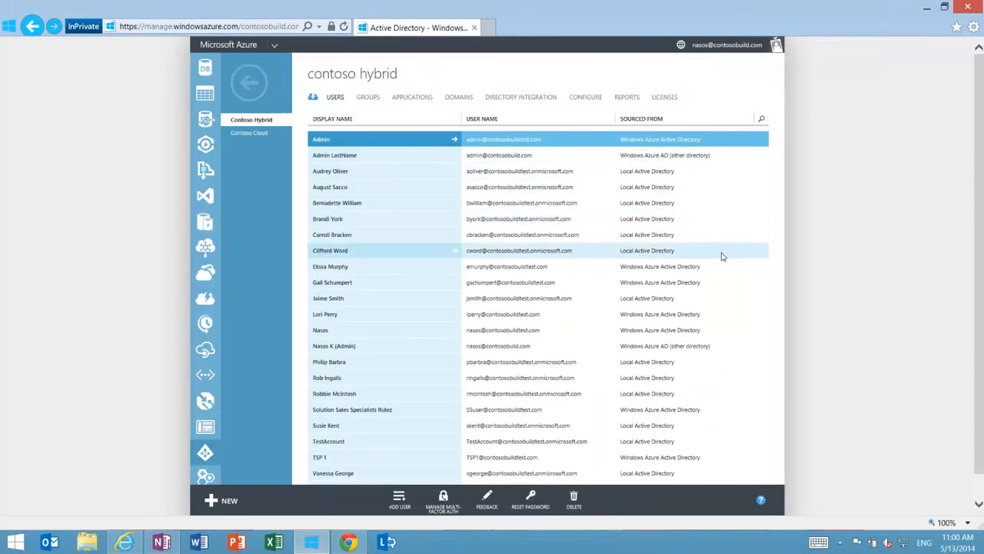
{"action": "left_click", "coordinate": [369, 101]}
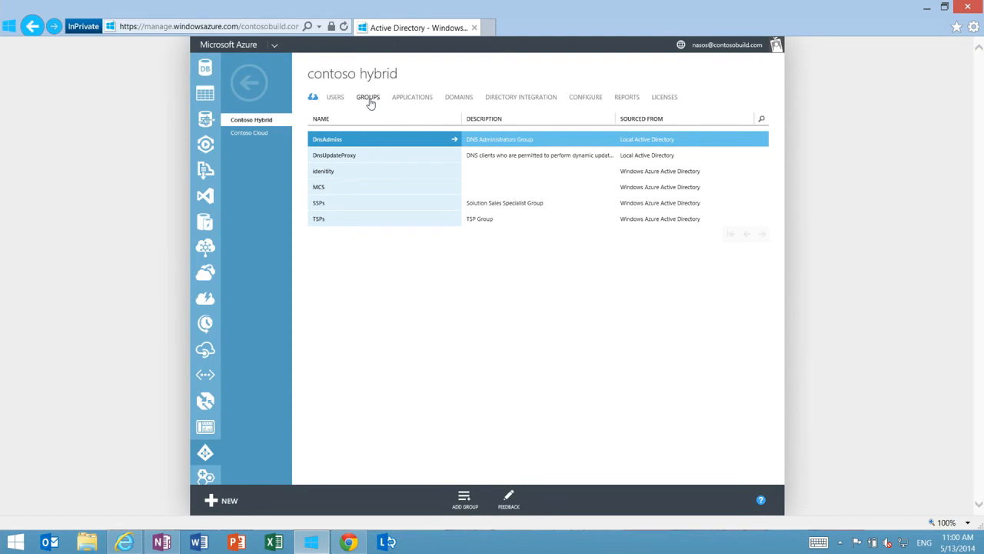
{"action": "left_click", "coordinate": [257, 135]}
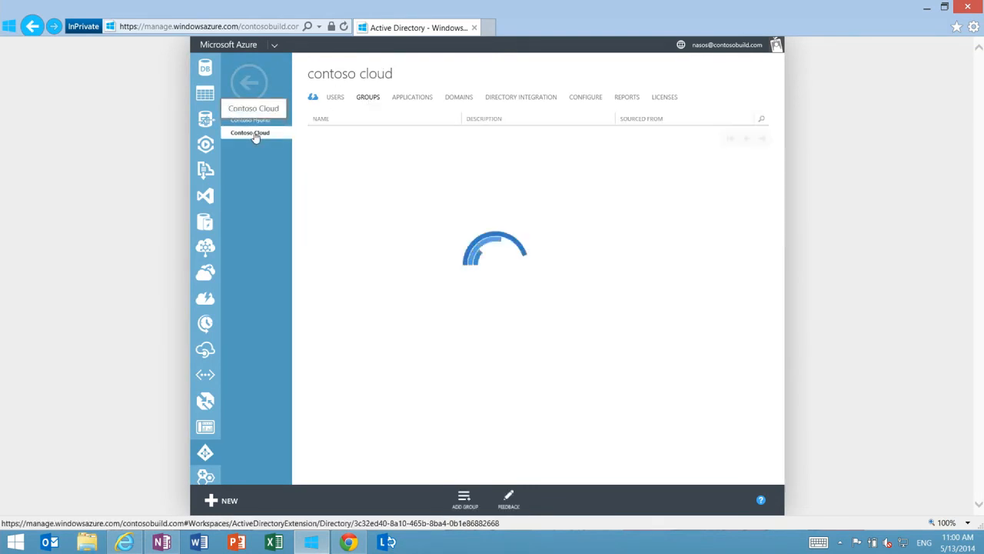
{"action": "left_click", "coordinate": [335, 98]}
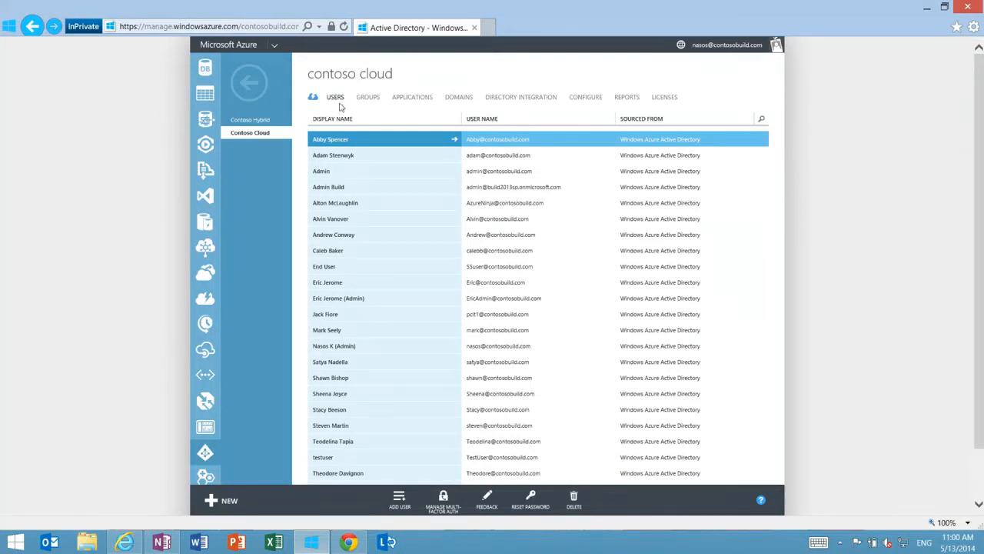
Open the End User account, view its work info and devices, and return to the Contoso Cloud user list
{"action": "left_click", "coordinate": [338, 269]}
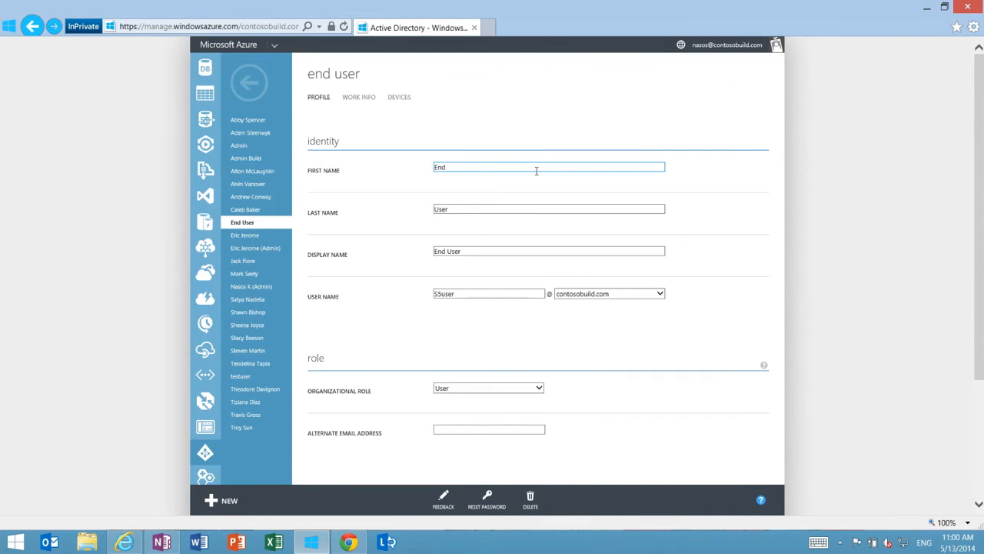
{"action": "left_click", "coordinate": [359, 98]}
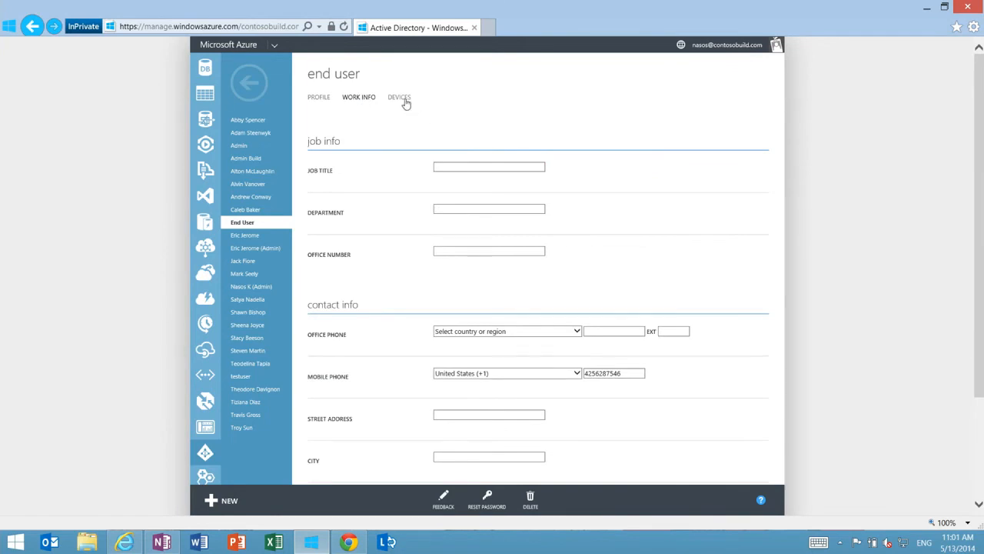
{"action": "left_click", "coordinate": [400, 98]}
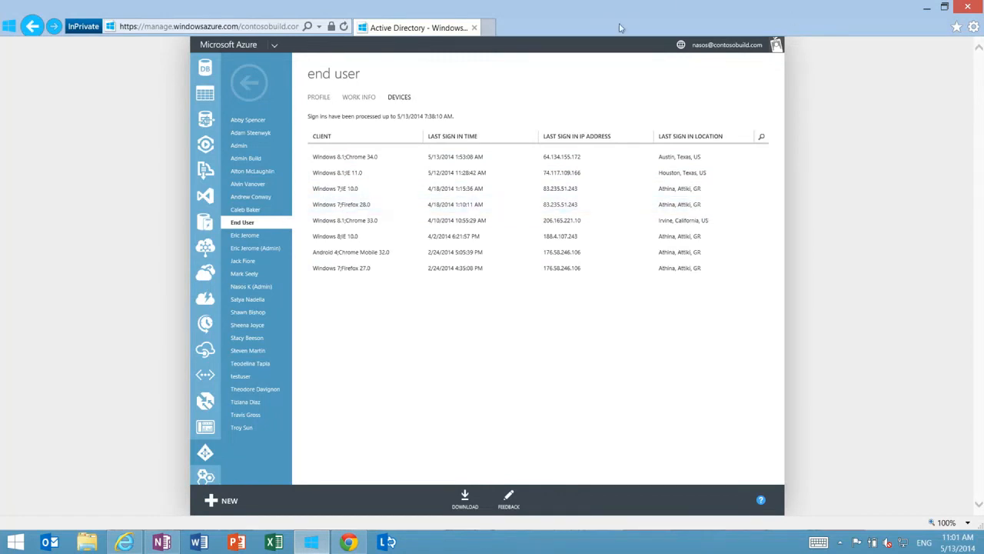
{"action": "left_click", "coordinate": [255, 89]}
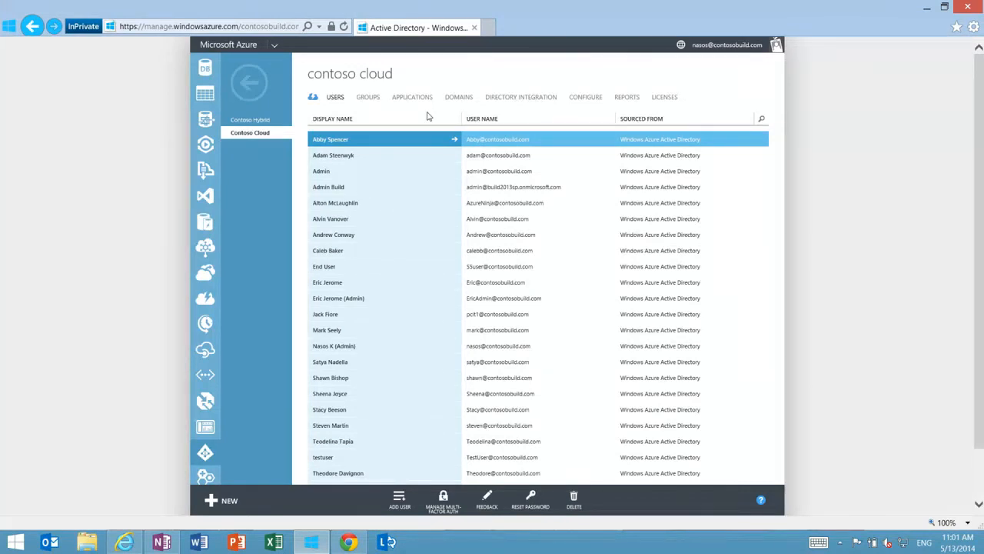
Start adding an application to Contoso Cloud from the gallery and show all gallery applications
{"action": "left_click", "coordinate": [420, 101]}
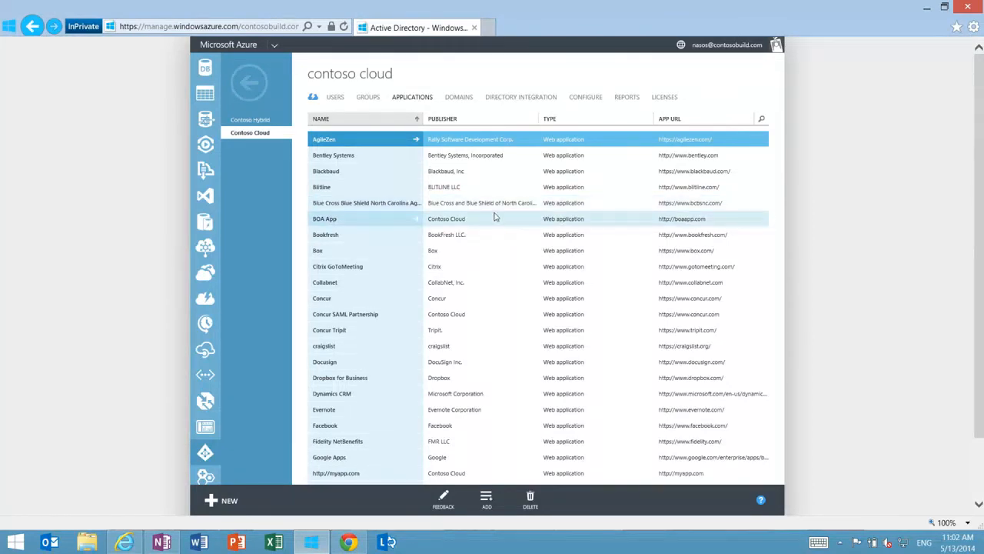
{"action": "scroll", "coordinate": [485, 215], "scroll_direction": "down", "scroll_amount": 2}
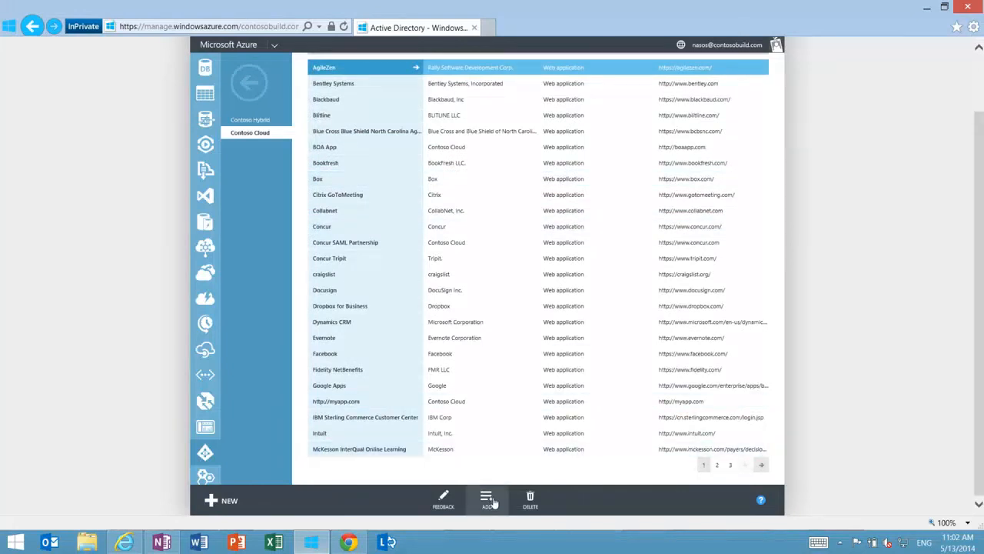
{"action": "left_click", "coordinate": [488, 498]}
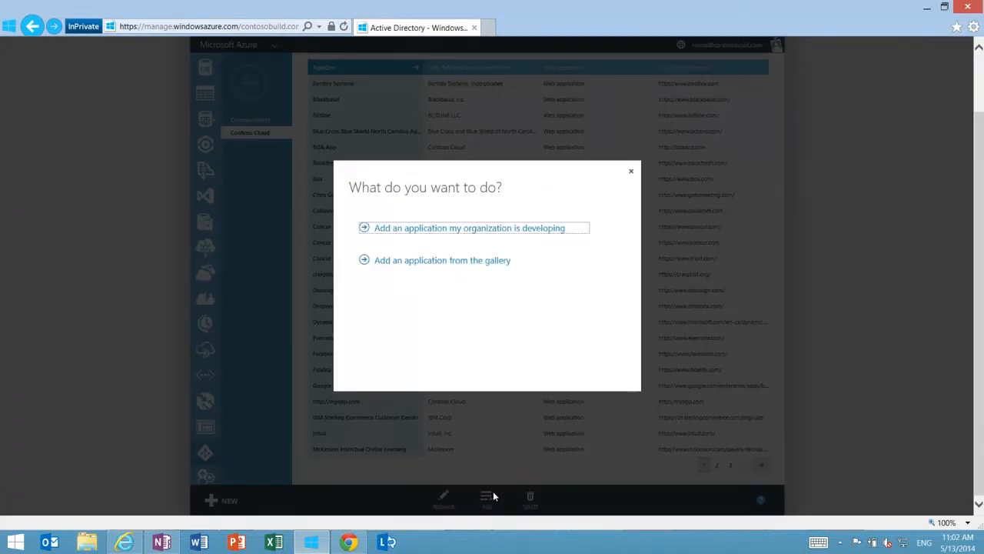
{"action": "left_click", "coordinate": [463, 264]}
{"action": "left_click", "coordinate": [275, 187]}
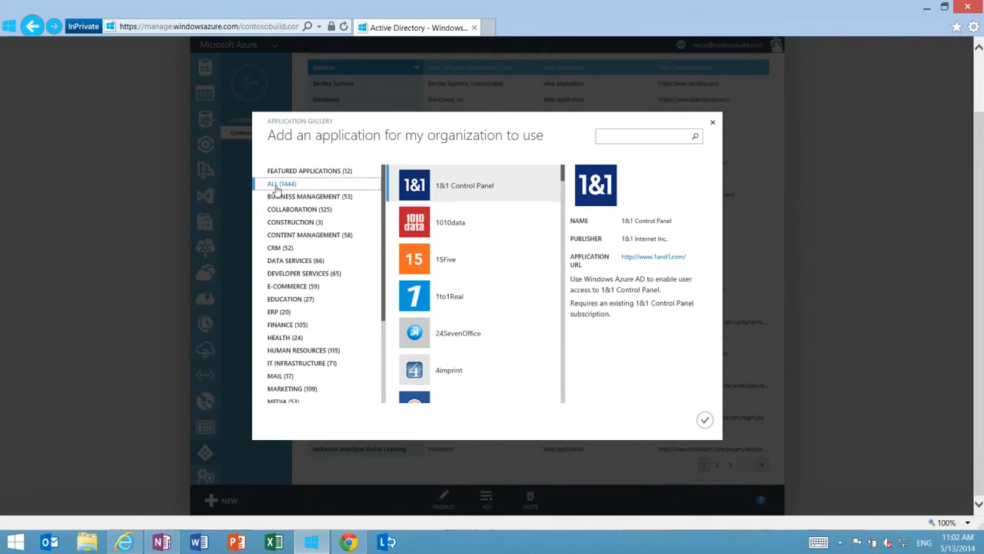
Search the application gallery for "office" and look through the matching apps
{"action": "left_click", "coordinate": [633, 138]}
{"action": "type", "text": "office"}
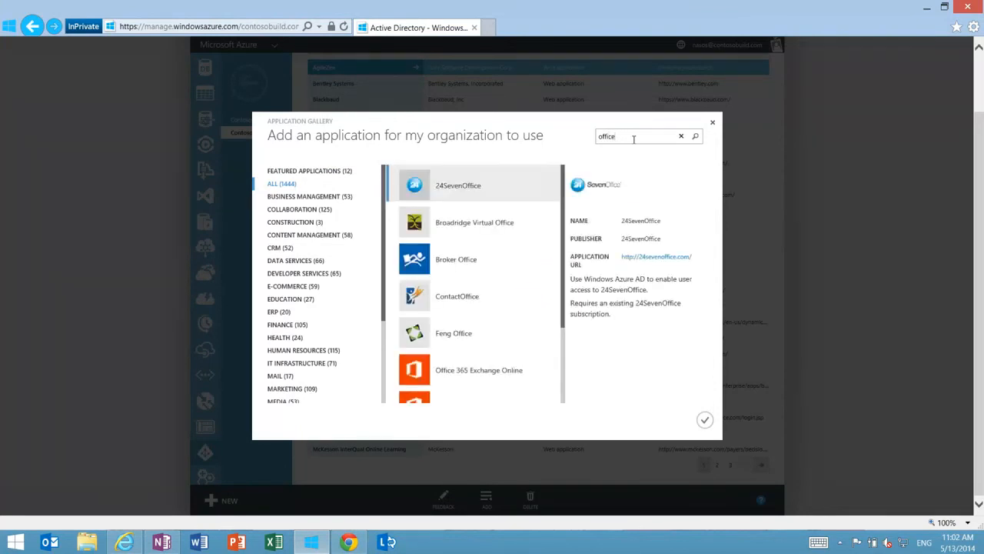
{"action": "scroll", "coordinate": [476, 291], "scroll_direction": "down", "scroll_amount": 1}
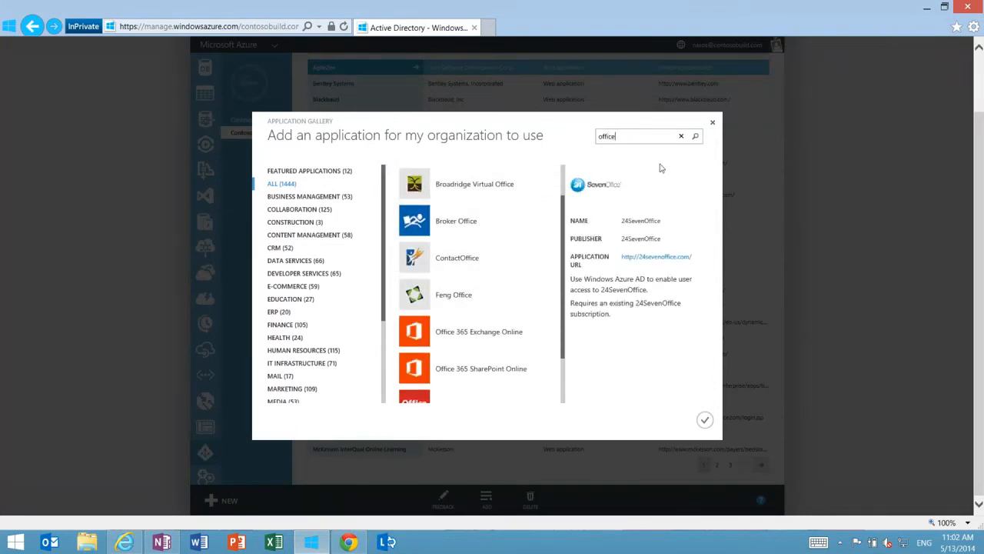
Search the application gallery for "work", look through the matches, and narrow the search to "workday"
{"action": "left_click_drag", "start_coordinate": [646, 140], "coordinate": [570, 142]}
{"action": "type", "text": "work"}
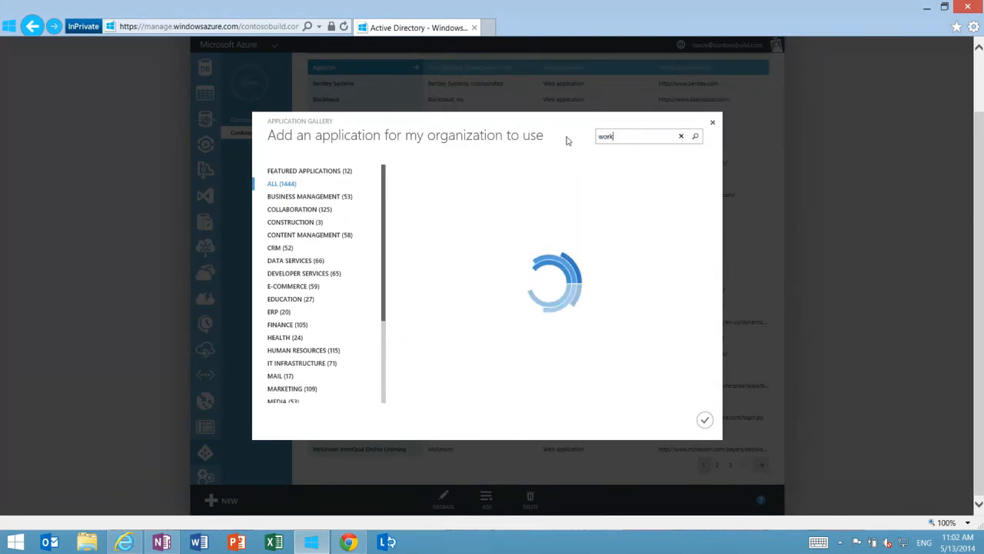
{"action": "scroll", "coordinate": [495, 227], "scroll_direction": "down", "scroll_amount": 3}
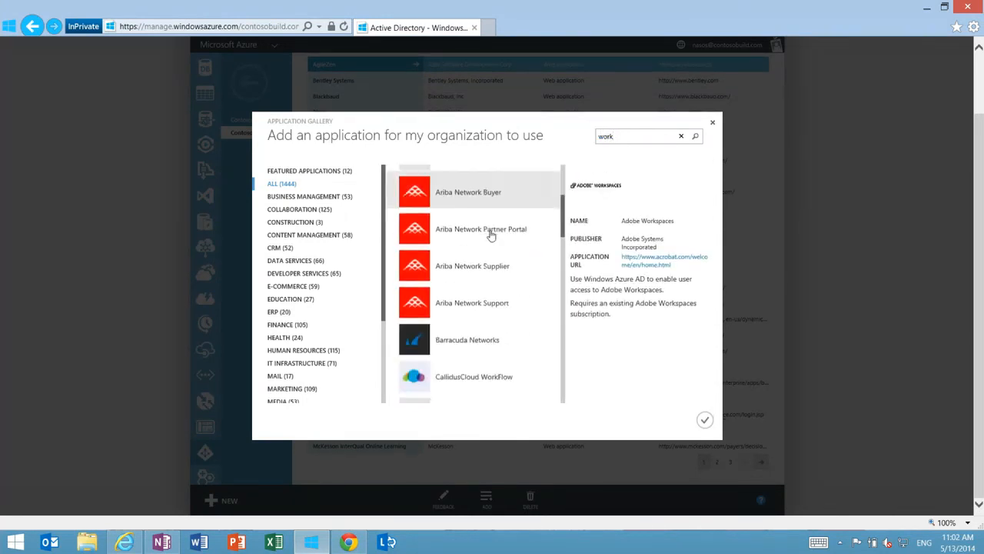
{"action": "scroll", "coordinate": [491, 236], "scroll_direction": "down", "scroll_amount": 10}
{"action": "scroll", "coordinate": [490, 235], "scroll_direction": "down", "scroll_amount": 2}
{"action": "left_click", "coordinate": [619, 138]}
{"action": "type", "text": "day"}
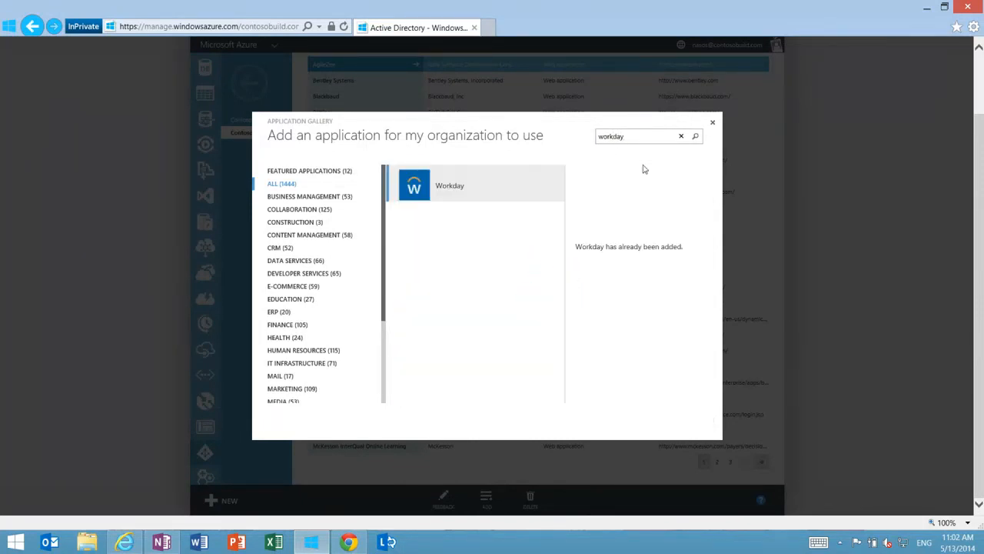
Replace the gallery search with "sales" and narrow it to "salesf"
{"action": "key", "text": "BackSpace"}
{"action": "key", "text": "BackSpace"}
{"action": "key", "text": "BackSpace"}
{"action": "key", "text": "BackSpace"}
{"action": "key", "text": "BackSpace"}
{"action": "key", "text": "BackSpace"}
{"action": "type", "text": "sales"}
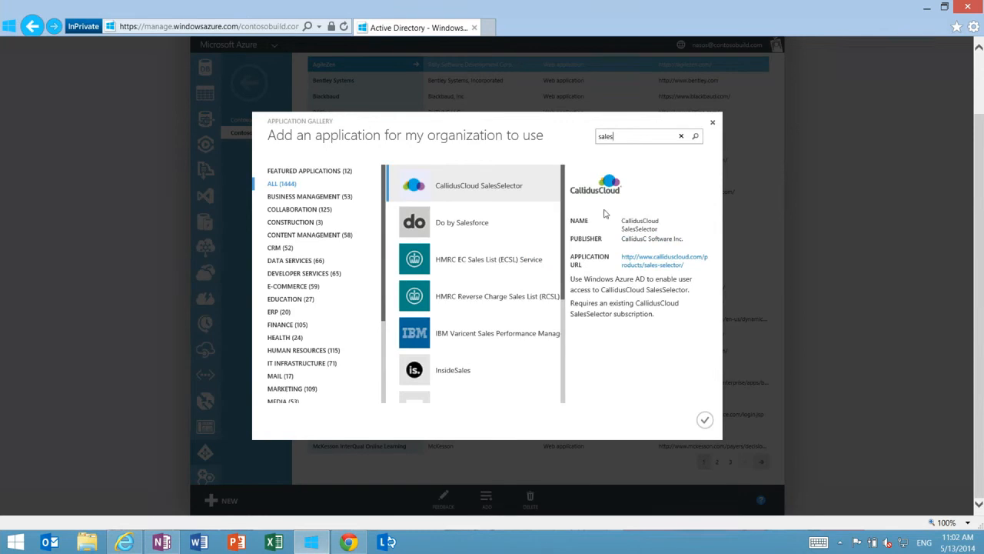
{"action": "type", "text": "f"}
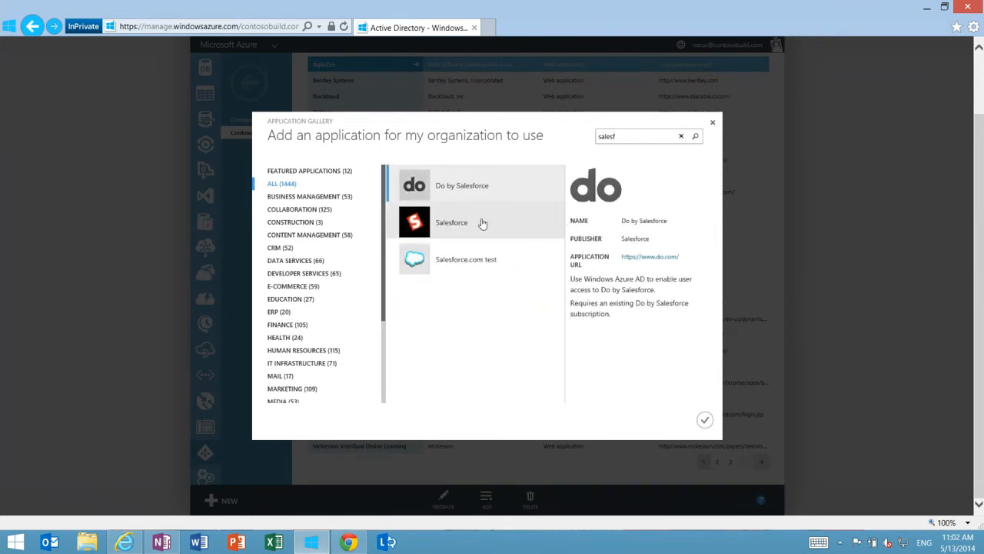
Search the application gallery for "google", look through the matching apps, and search for "amazon"
{"action": "left_click_drag", "start_coordinate": [638, 135], "coordinate": [594, 145]}
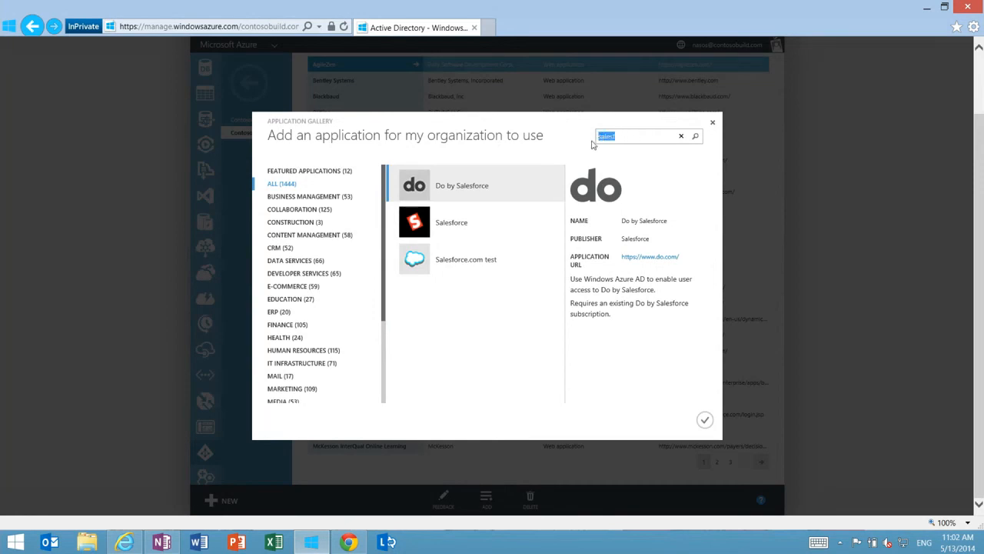
{"action": "type", "text": "google"}
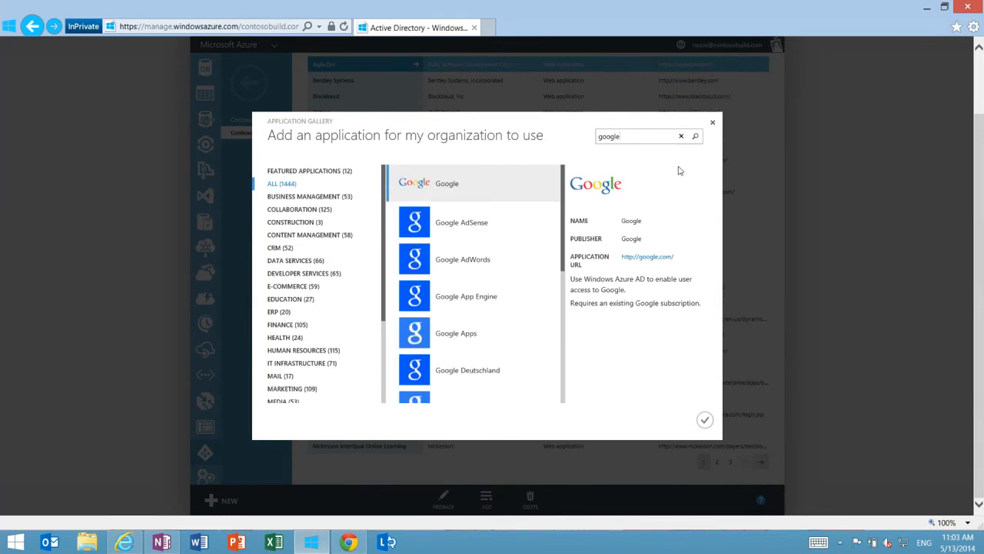
{"action": "scroll", "coordinate": [530, 272], "scroll_direction": "down", "scroll_amount": 3}
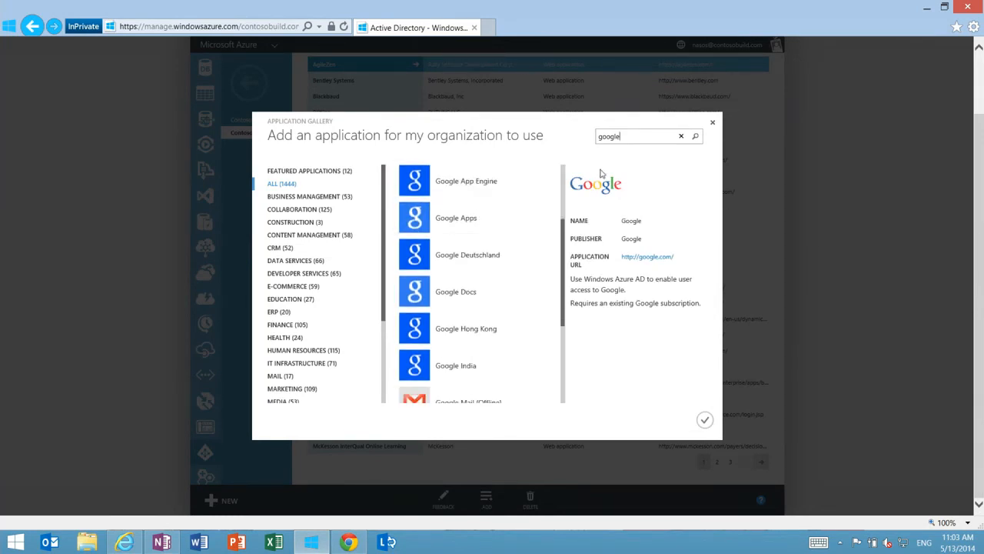
{"action": "left_click_drag", "start_coordinate": [634, 140], "coordinate": [586, 136]}
{"action": "type", "text": "amazon"}
{"action": "key", "text": "Return"}
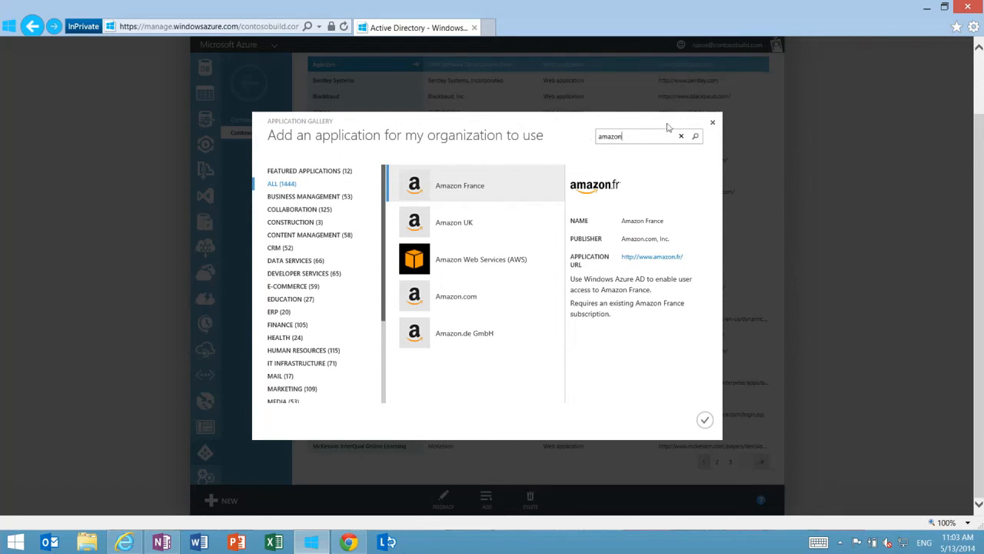
Search the application gallery for "badg" and clear the search text
{"action": "left_click_drag", "start_coordinate": [659, 135], "coordinate": [576, 137]}
{"action": "type", "text": "badg"}
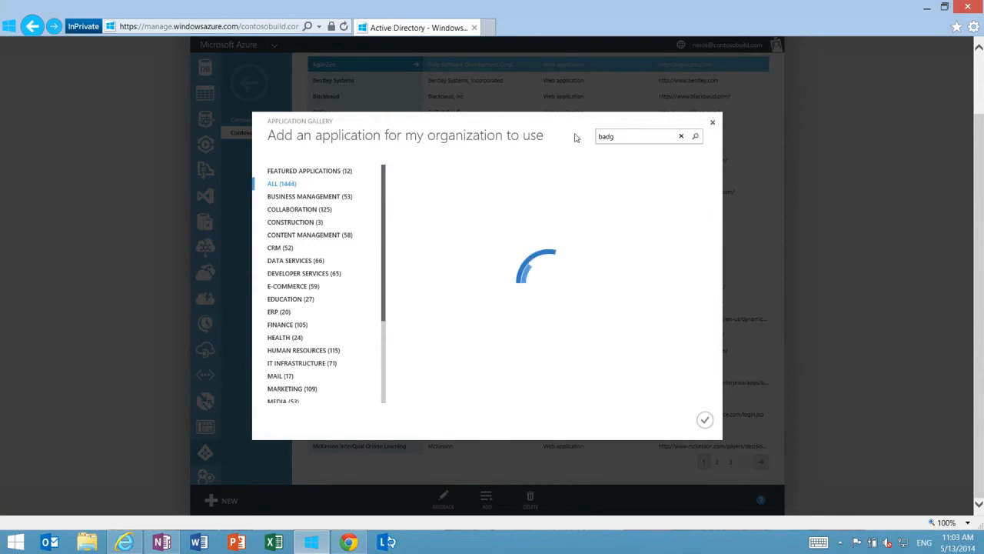
{"action": "key", "text": "BackSpace"}
{"action": "key", "text": "BackSpace"}
{"action": "key", "text": "BackSpace"}
{"action": "key", "text": "BackSpace"}
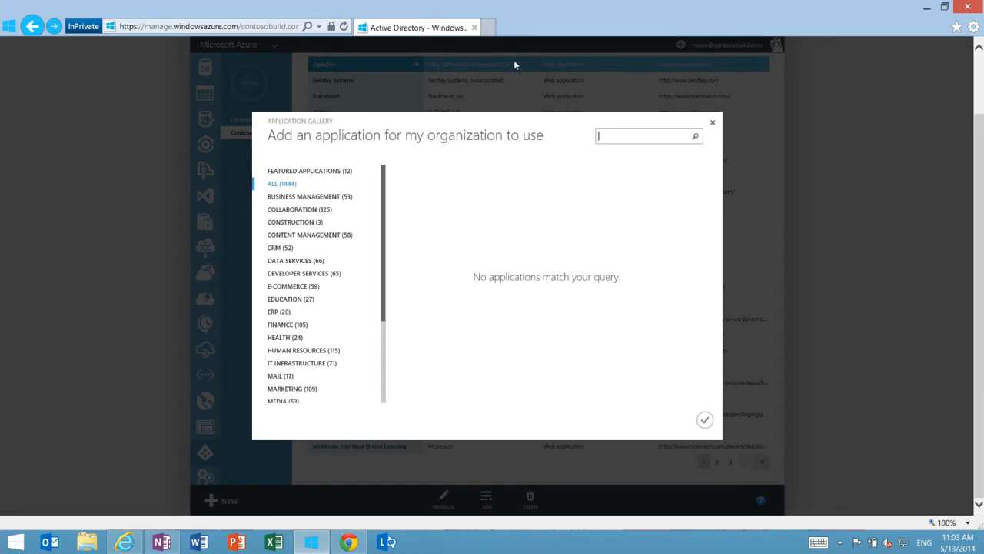
Open the public Azure website in a new InPrivate window and look through its Identity and Access Management solution page
{"action": "right_click", "coordinate": [311, 543]}
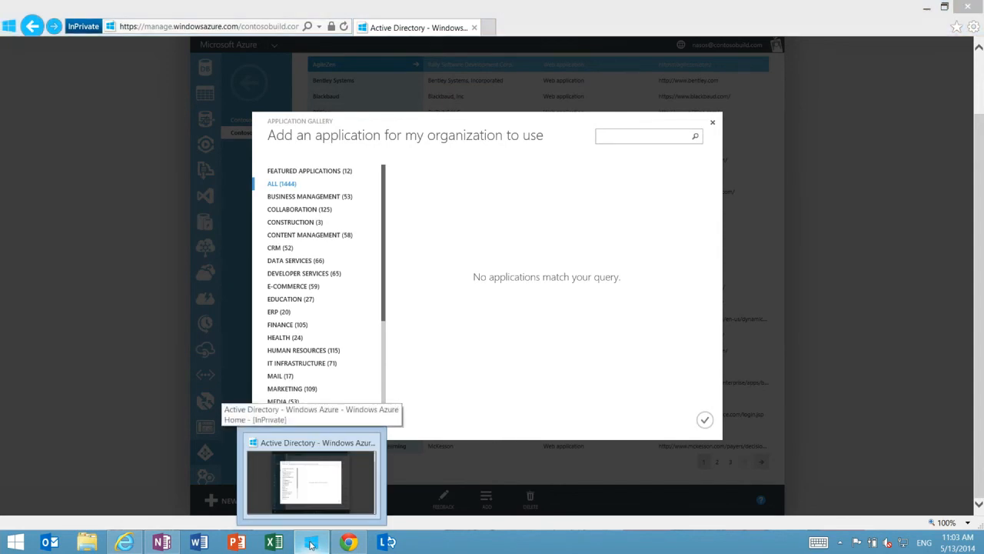
{"action": "left_click", "coordinate": [306, 483]}
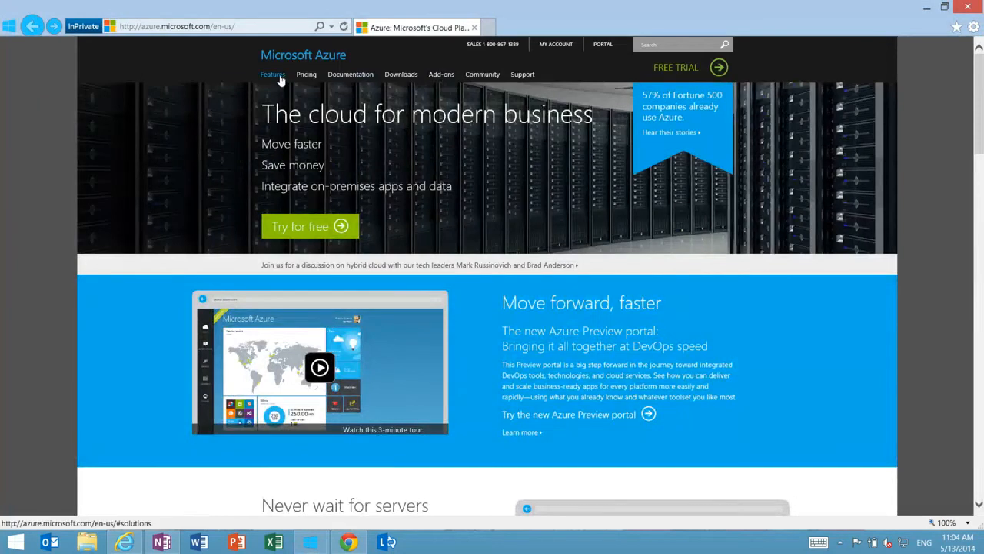
{"action": "mouse_move", "coordinate": [280, 77]}
{"action": "left_click", "coordinate": [584, 115]}
{"action": "scroll", "coordinate": [560, 289], "scroll_direction": "down", "scroll_amount": 15}
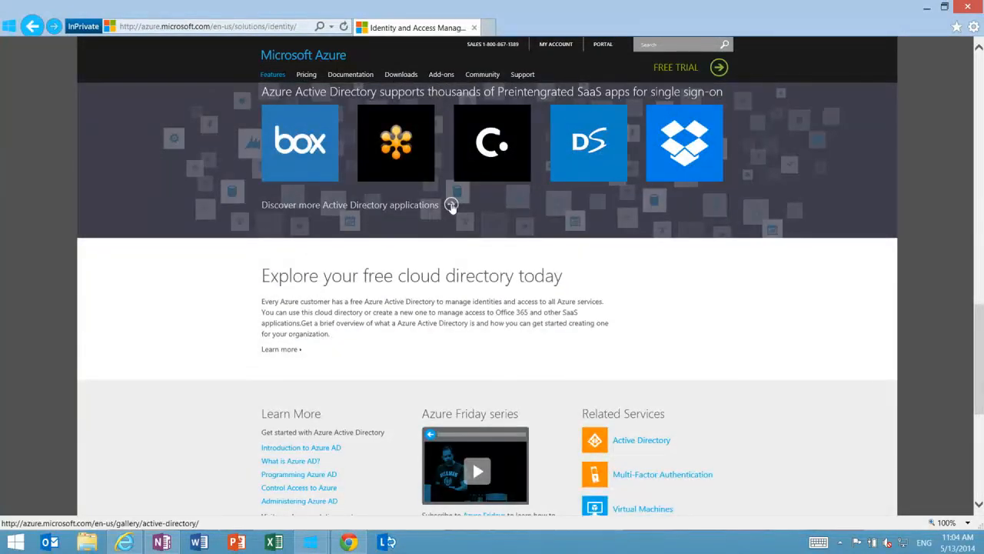
{"action": "scroll", "coordinate": [461, 201], "scroll_direction": "up", "scroll_amount": 8}
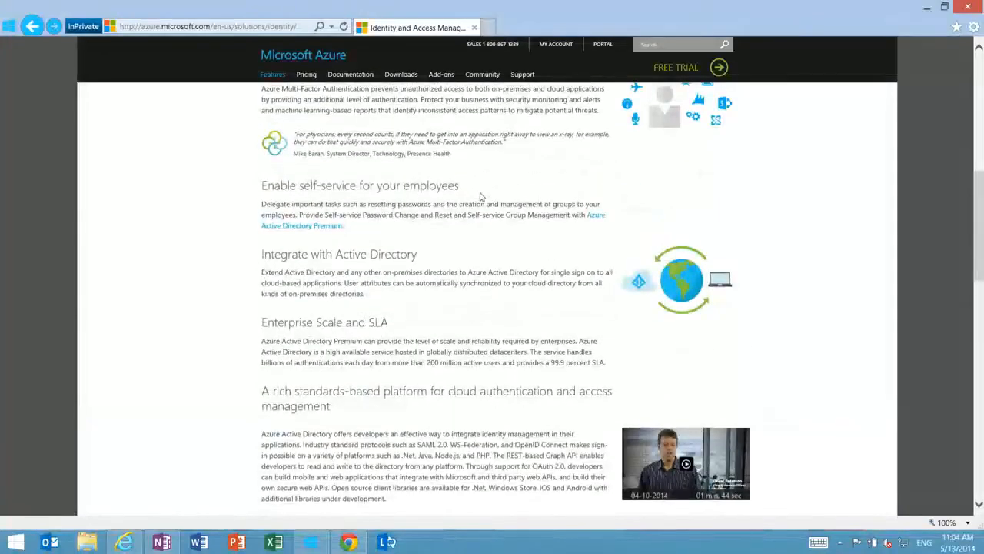
{"action": "scroll", "coordinate": [480, 200], "scroll_direction": "down", "scroll_amount": 8}
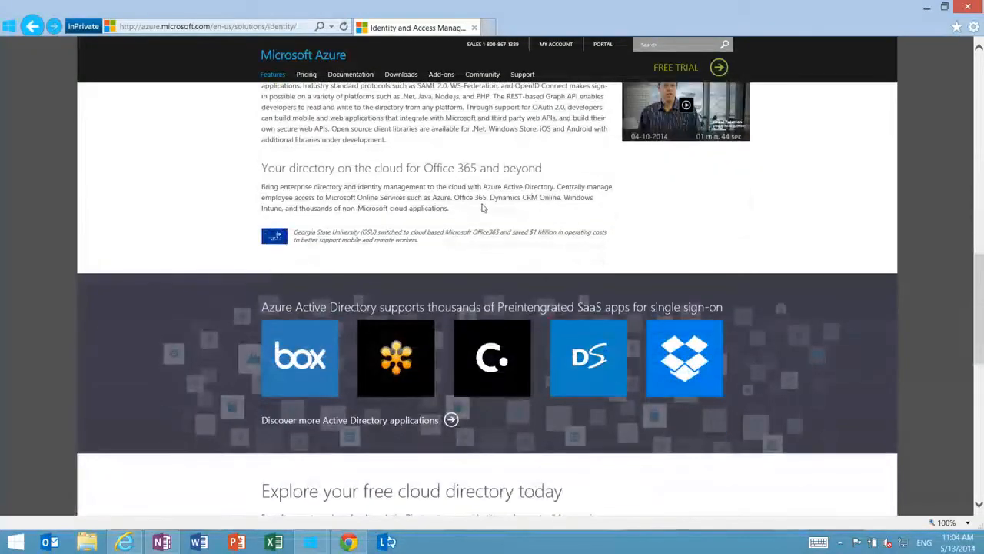
Open the Azure Active Directory Applications gallery, check its featured apps and categories, and show all applications
{"action": "left_click", "coordinate": [451, 428]}
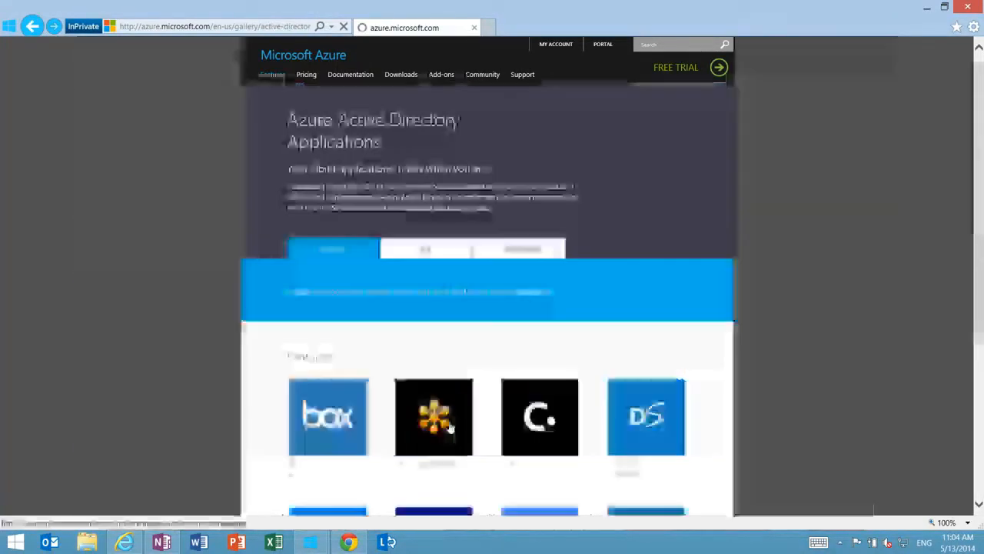
{"action": "scroll", "coordinate": [484, 296], "scroll_direction": "down", "scroll_amount": 2}
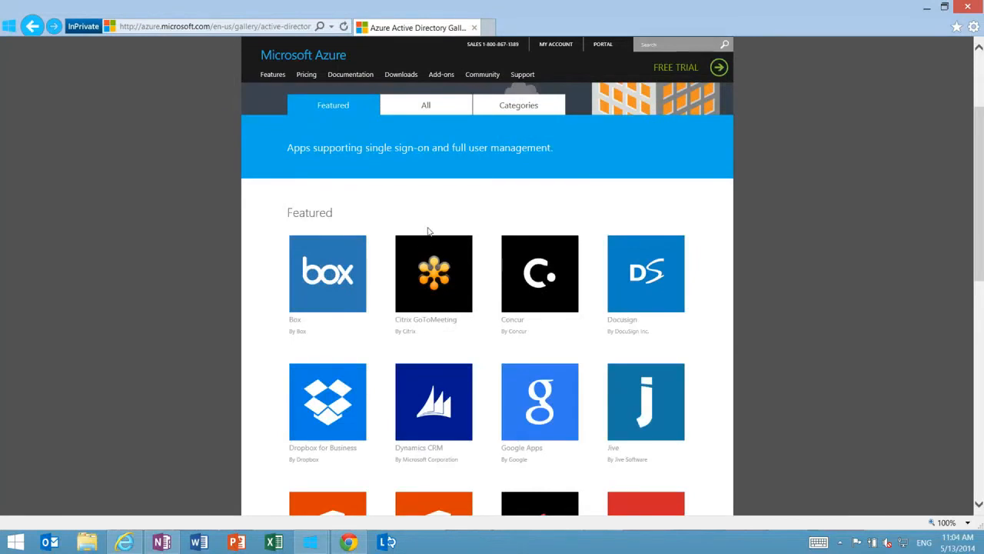
{"action": "left_click", "coordinate": [426, 108]}
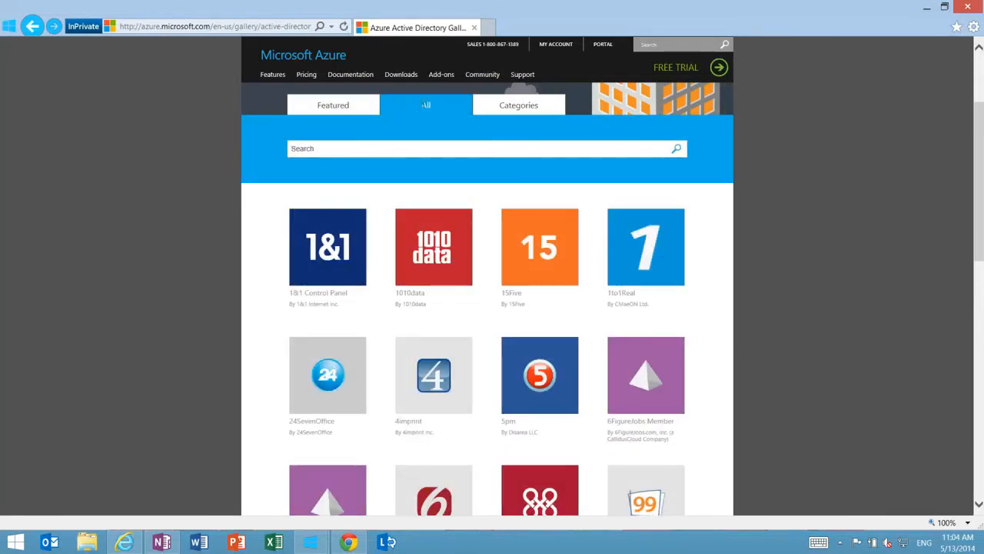
{"action": "left_click", "coordinate": [520, 109]}
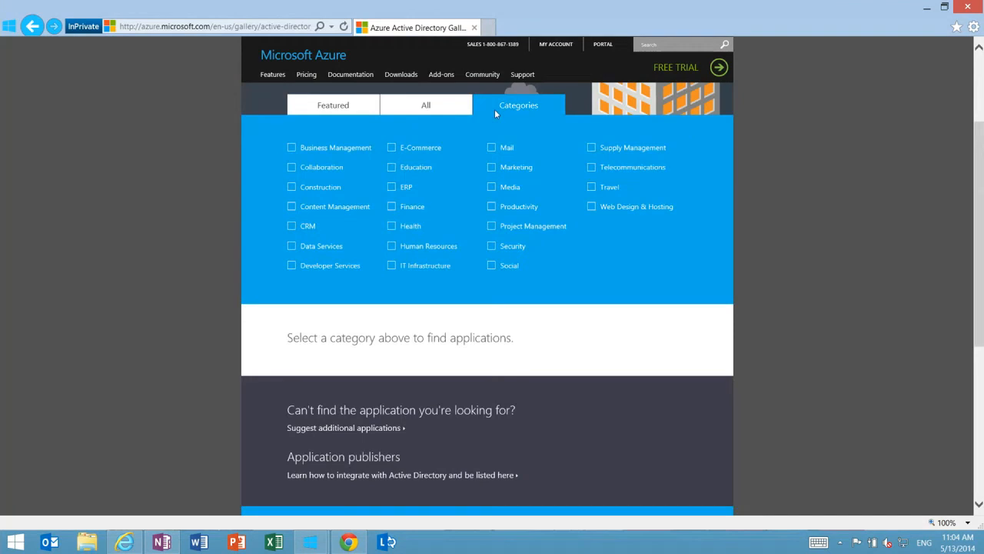
{"action": "left_click", "coordinate": [425, 107]}
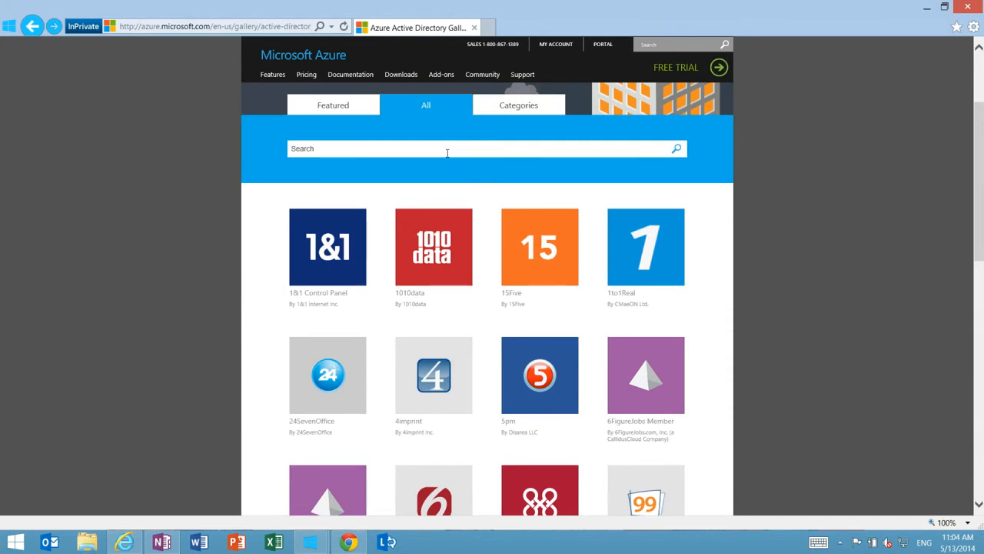
Switch back to the Azure portal window, search the application gallery for "twi", and add Twitter for the organization
{"action": "scroll", "coordinate": [446, 152], "scroll_direction": "down", "scroll_amount": 5}
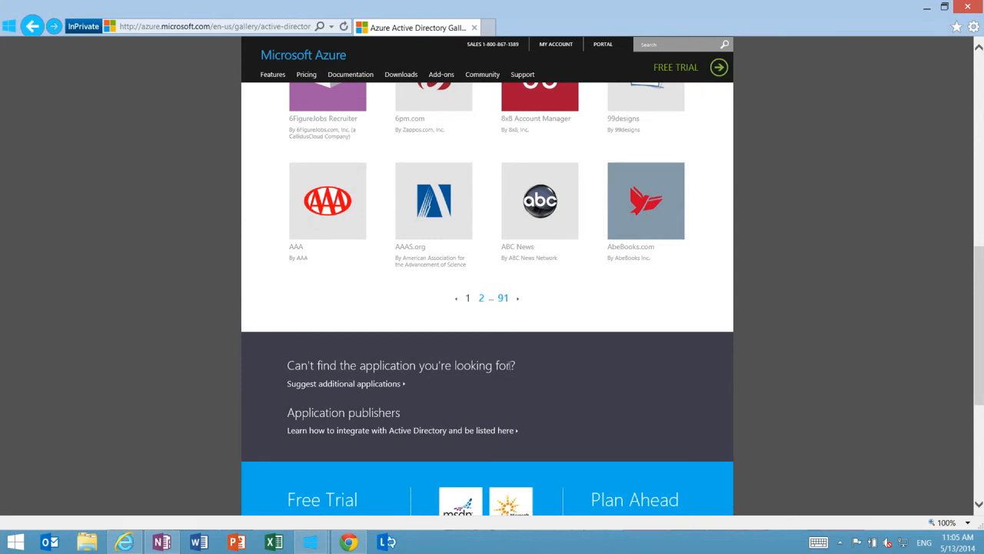
{"action": "mouse_move", "coordinate": [328, 536]}
{"action": "left_click", "coordinate": [295, 446]}
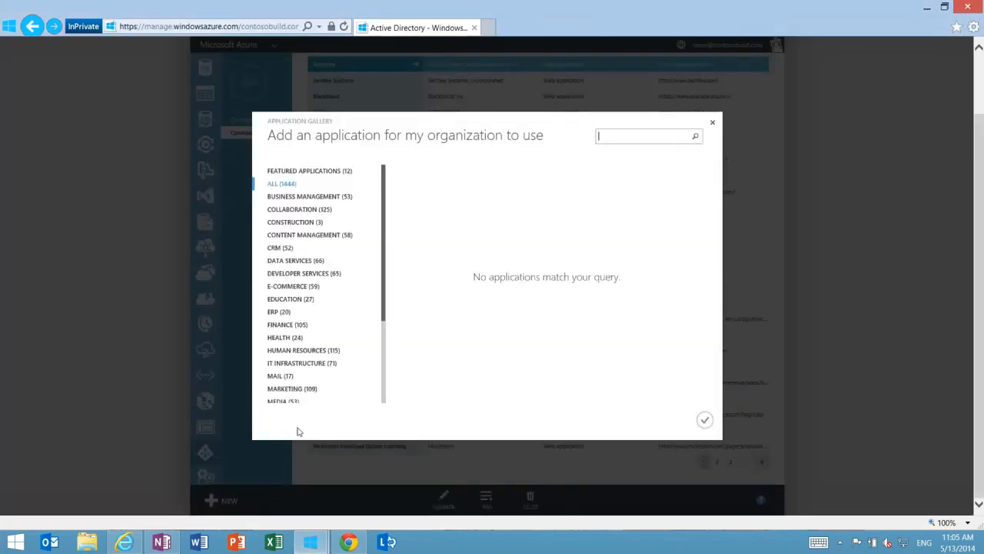
{"action": "type", "text": "twi"}
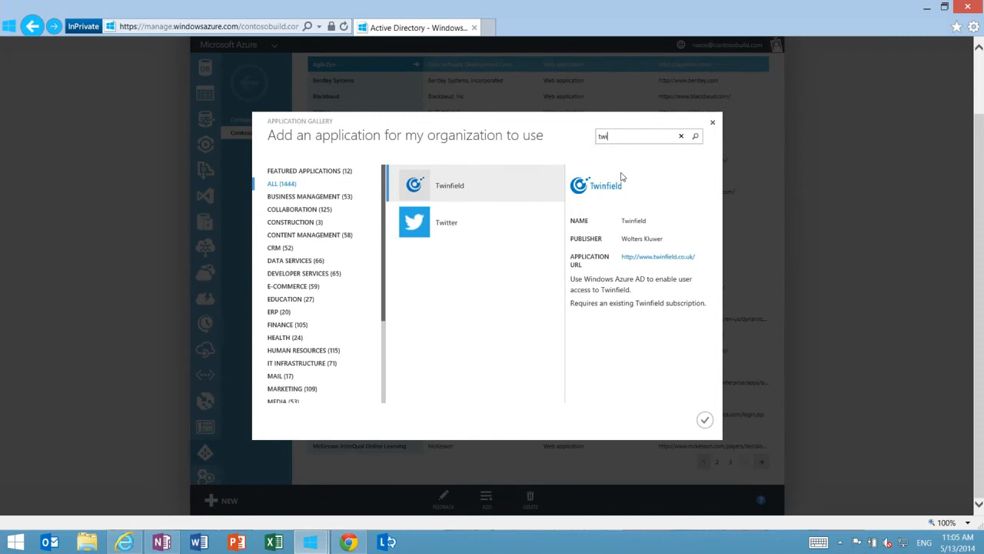
{"action": "left_click", "coordinate": [480, 230]}
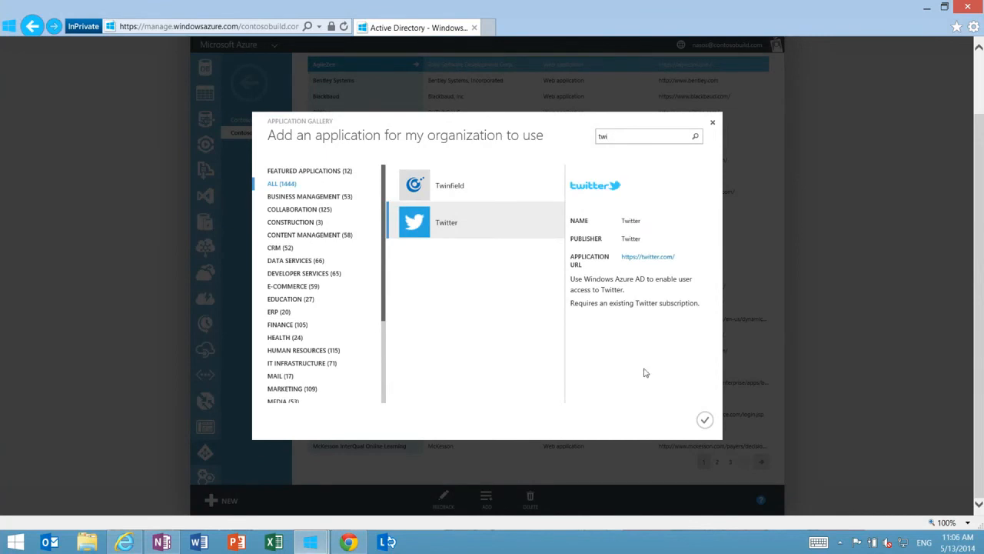
{"action": "left_click", "coordinate": [706, 422]}
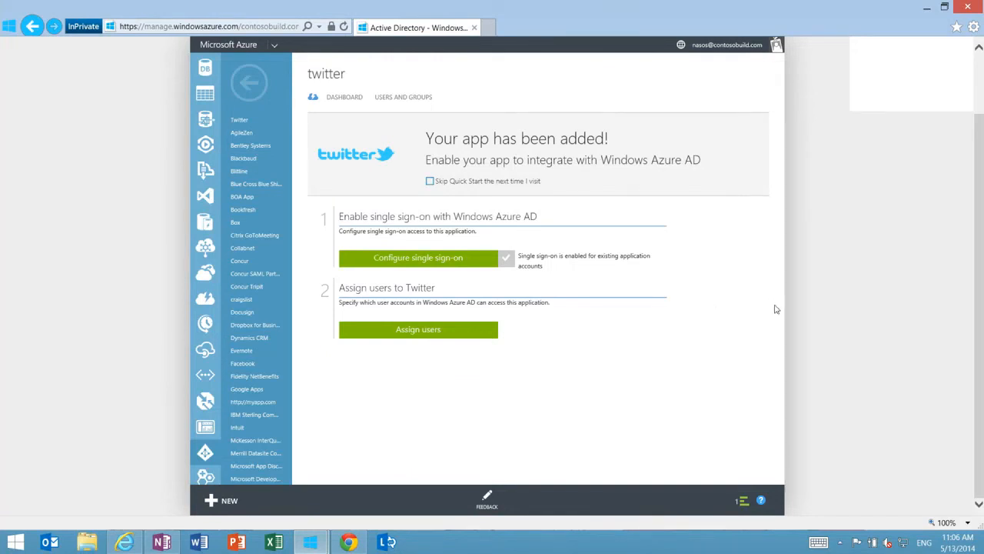
List all users for the Twitter app and begin assigning the End User account to it
{"action": "left_click", "coordinate": [376, 332]}
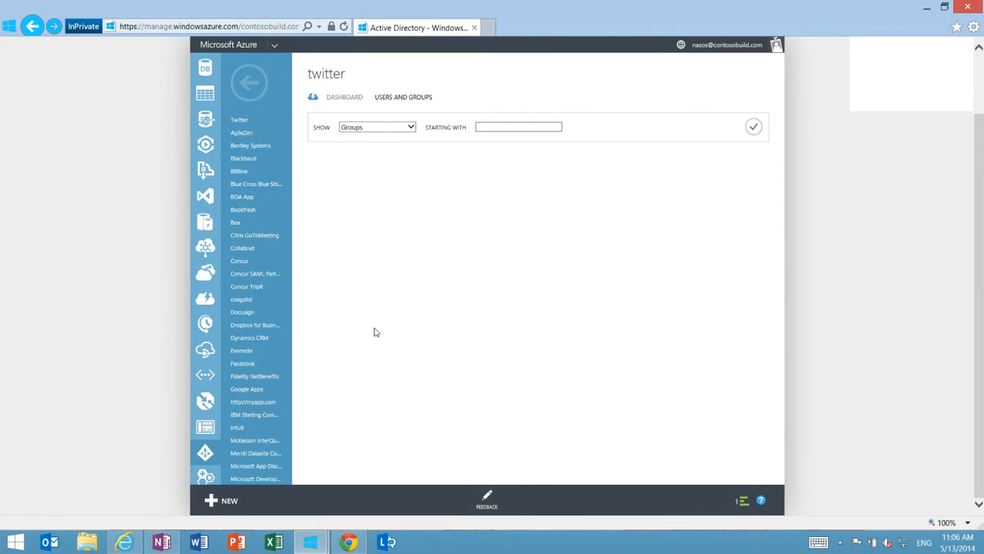
{"action": "left_click", "coordinate": [410, 127]}
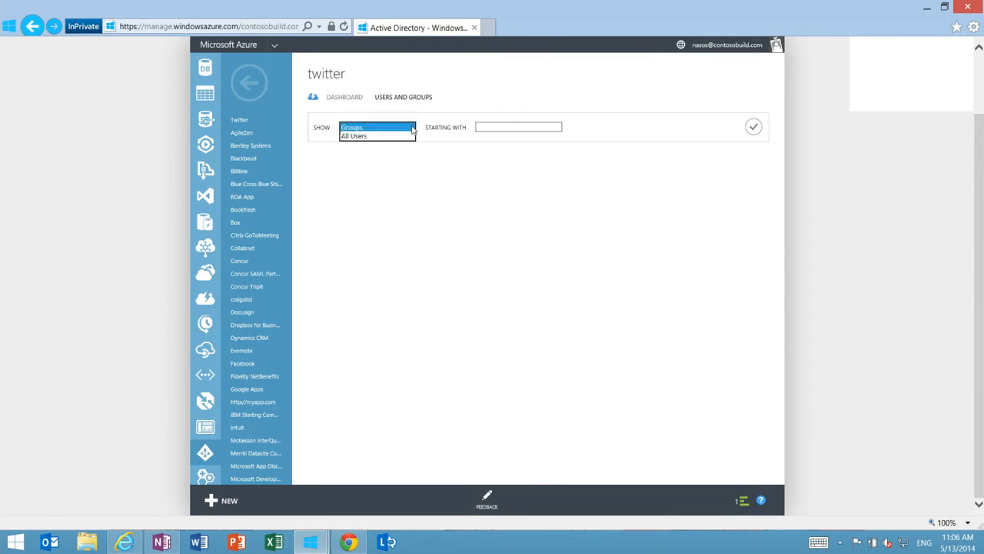
{"action": "left_click", "coordinate": [390, 137]}
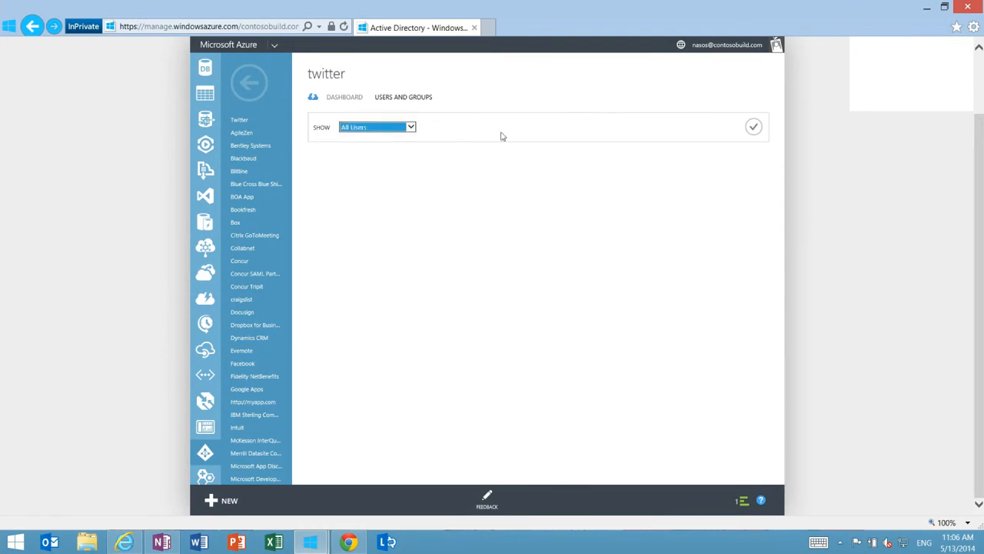
{"action": "left_click", "coordinate": [755, 128]}
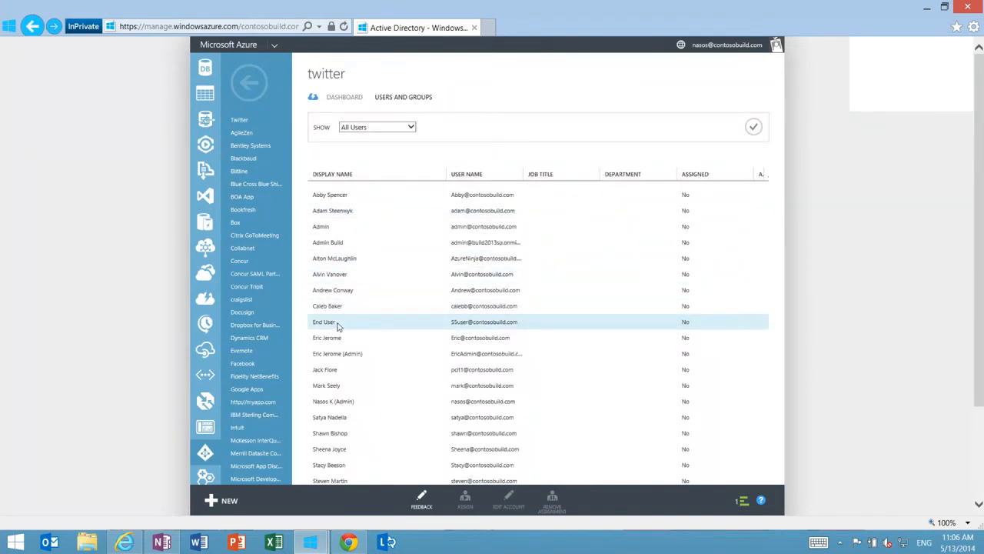
{"action": "left_click", "coordinate": [339, 326]}
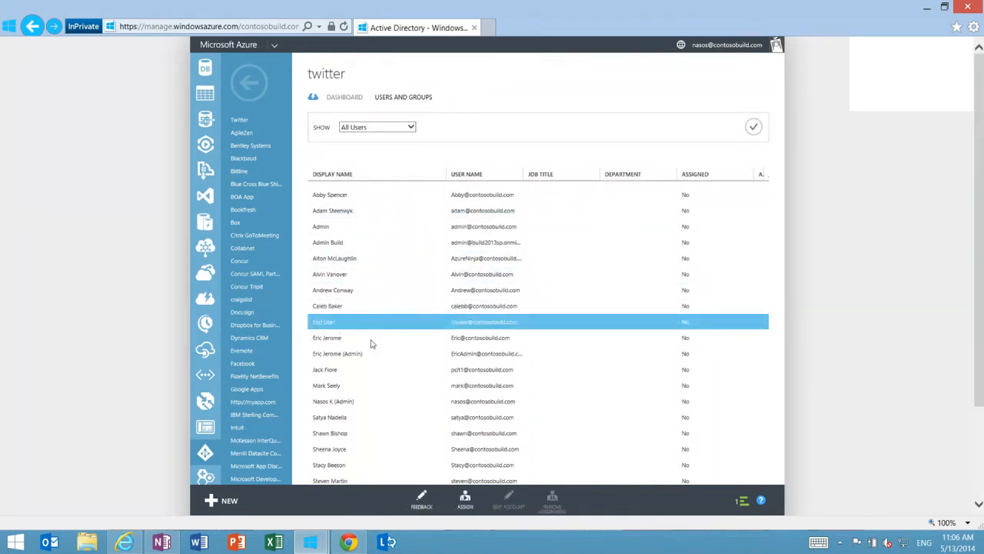
{"action": "left_click", "coordinate": [465, 501]}
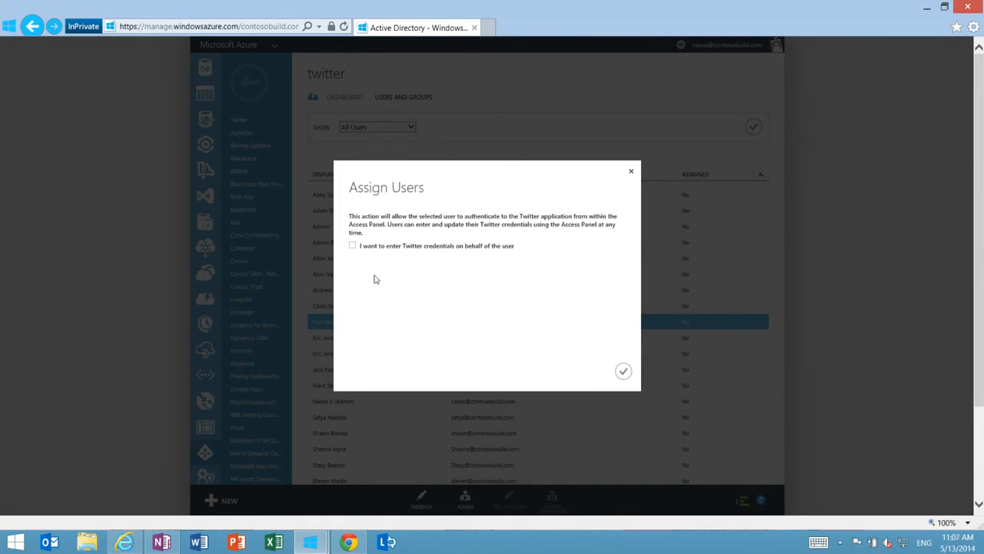
Enter Twitter credentials on the user's behalf with user name contosobuild and the account password, and complete the assignment
{"action": "left_click", "coordinate": [355, 247]}
{"action": "left_click", "coordinate": [438, 276]}
{"action": "type", "text": "contosobuild"}
{"action": "left_click", "coordinate": [432, 314]}
{"action": "type", "text": "********"}
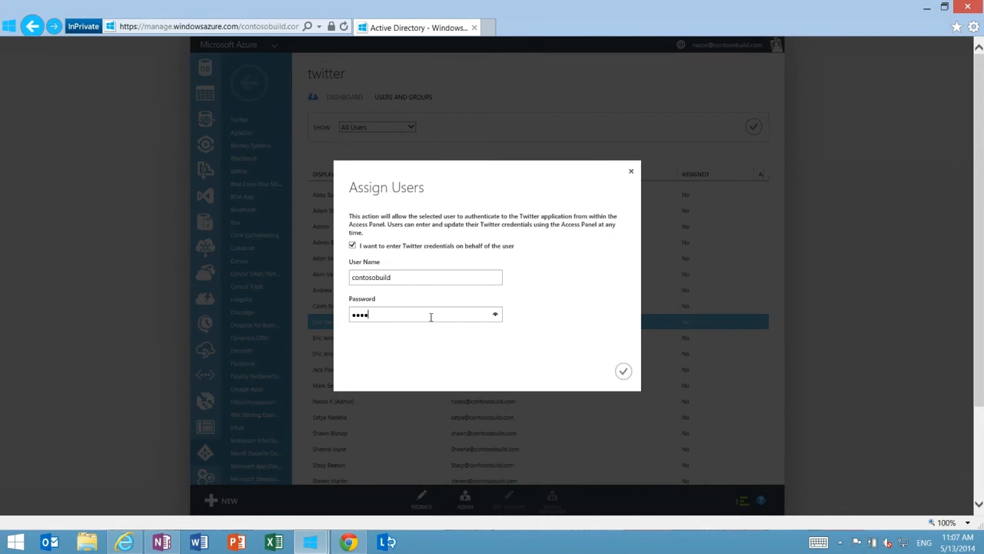
{"action": "type", "text": "*****"}
{"action": "left_click", "coordinate": [496, 315]}
{"action": "key", "text": "BackSpace"}
{"action": "left_click", "coordinate": [495, 316]}
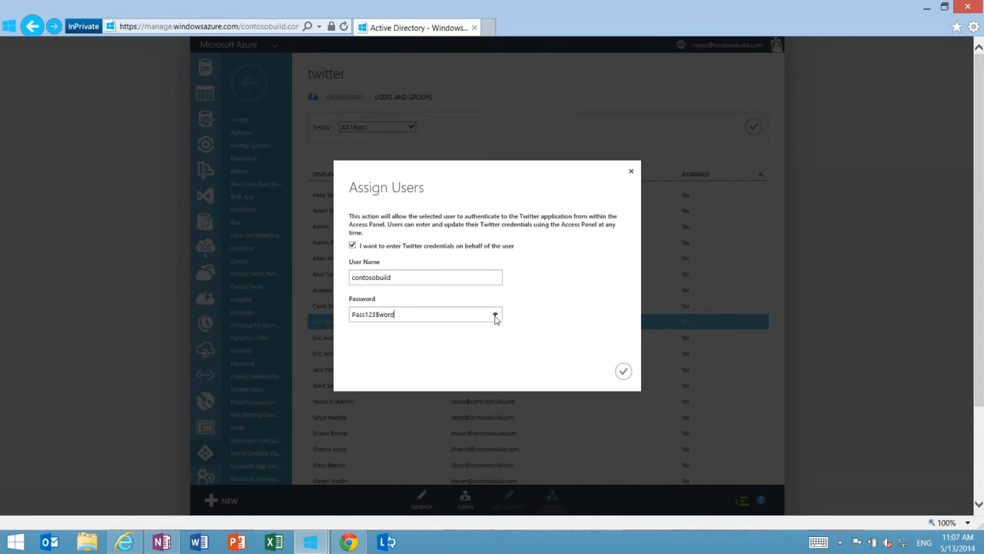
{"action": "left_click", "coordinate": [627, 372]}
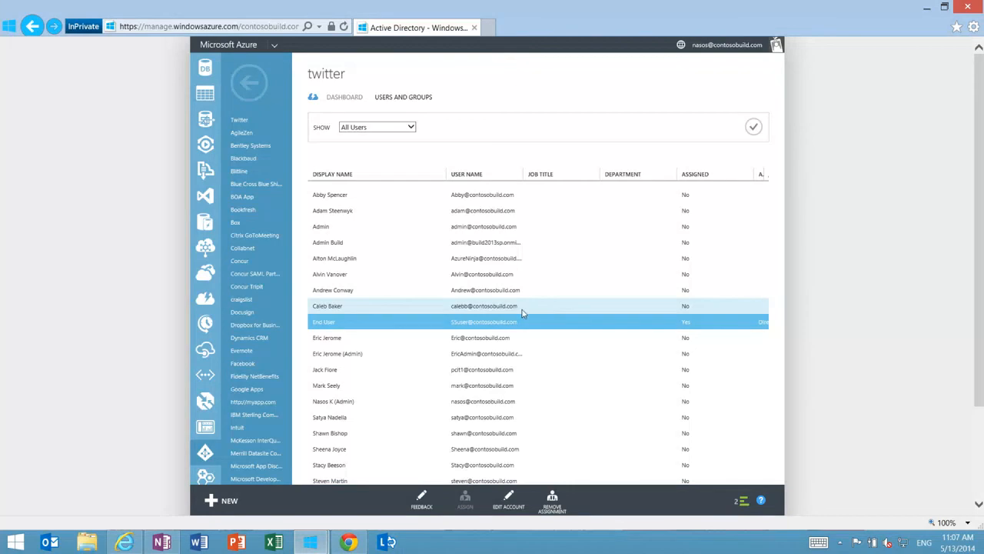
Return to the Contoso Cloud application list, search it for "sales", and open the Salesforce app
{"action": "left_click", "coordinate": [249, 84]}
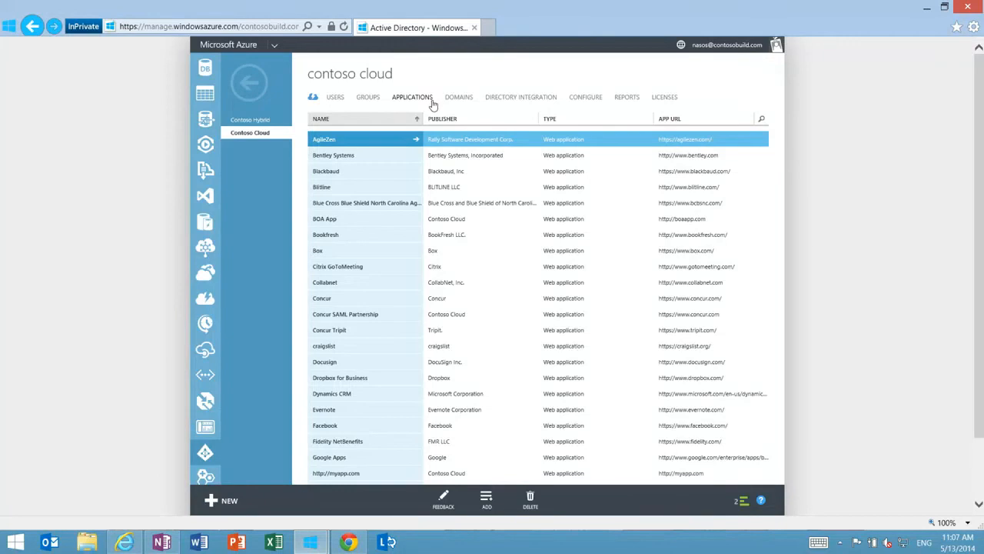
{"action": "left_click", "coordinate": [763, 121]}
{"action": "type", "text": "s"}
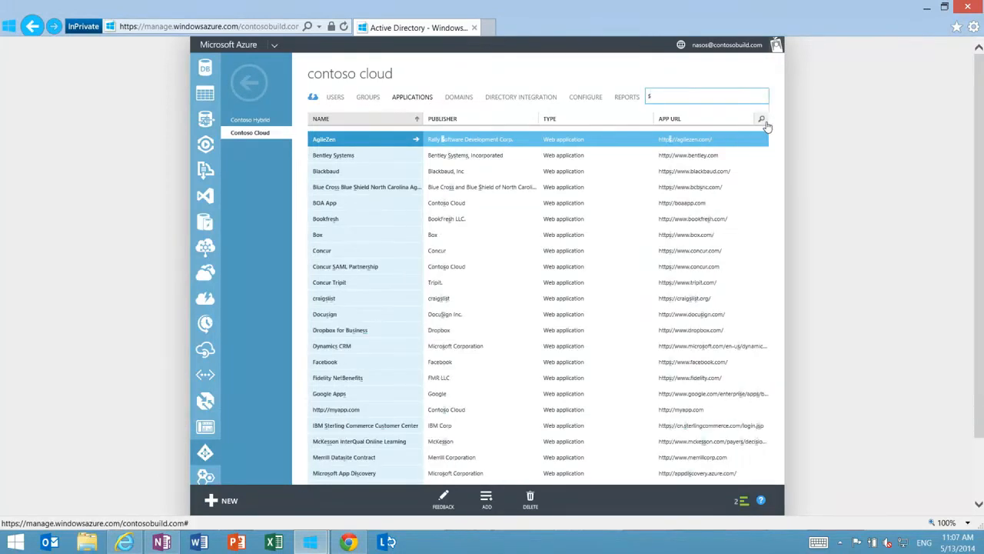
{"action": "type", "text": "ales"}
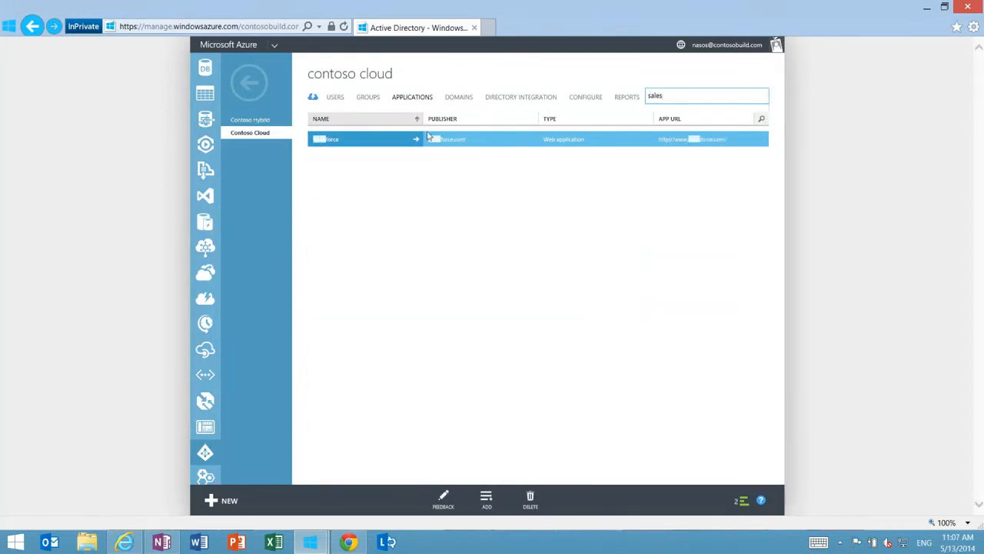
{"action": "left_click", "coordinate": [390, 145]}
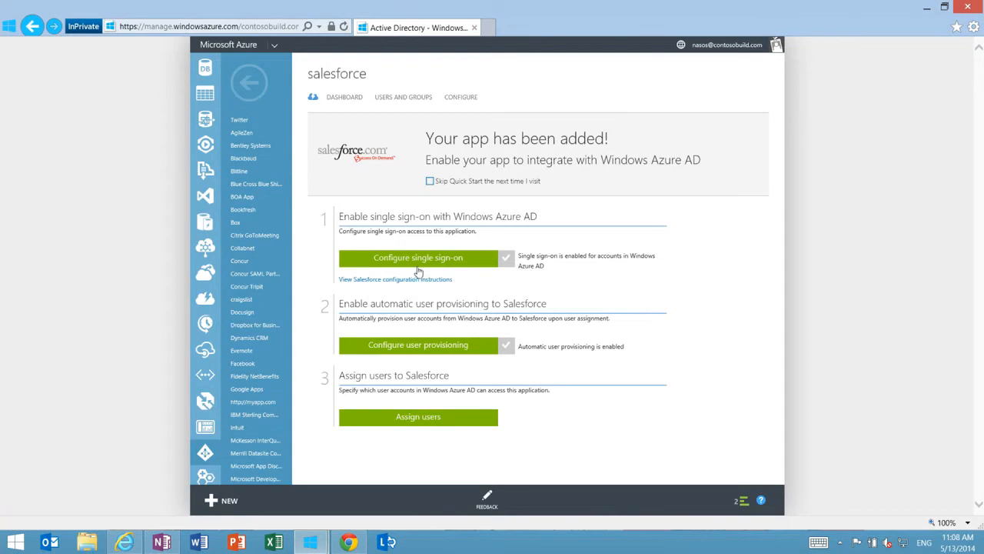
Open user assignment for Salesforce and list all users in the directory
{"action": "left_click", "coordinate": [450, 422]}
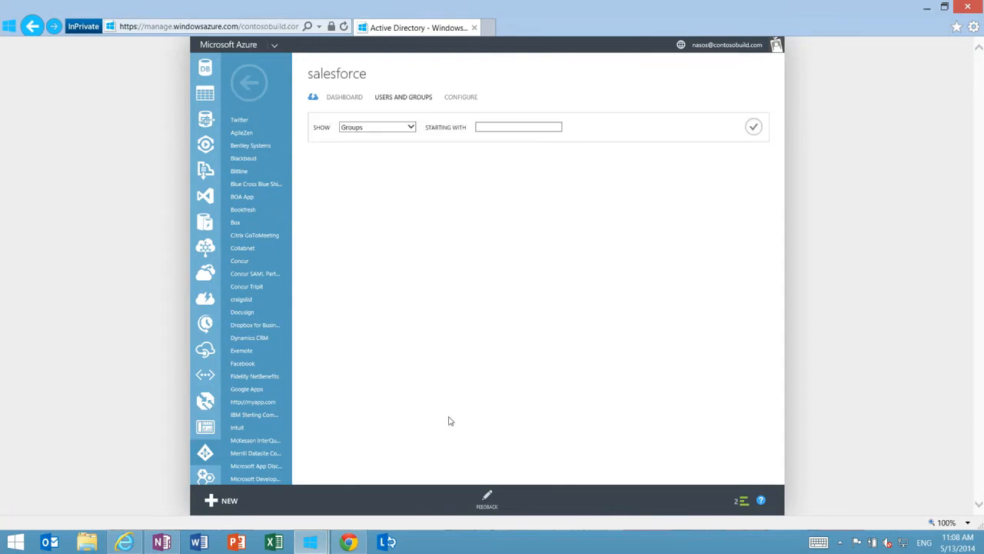
{"action": "left_click", "coordinate": [409, 130]}
{"action": "left_click", "coordinate": [391, 136]}
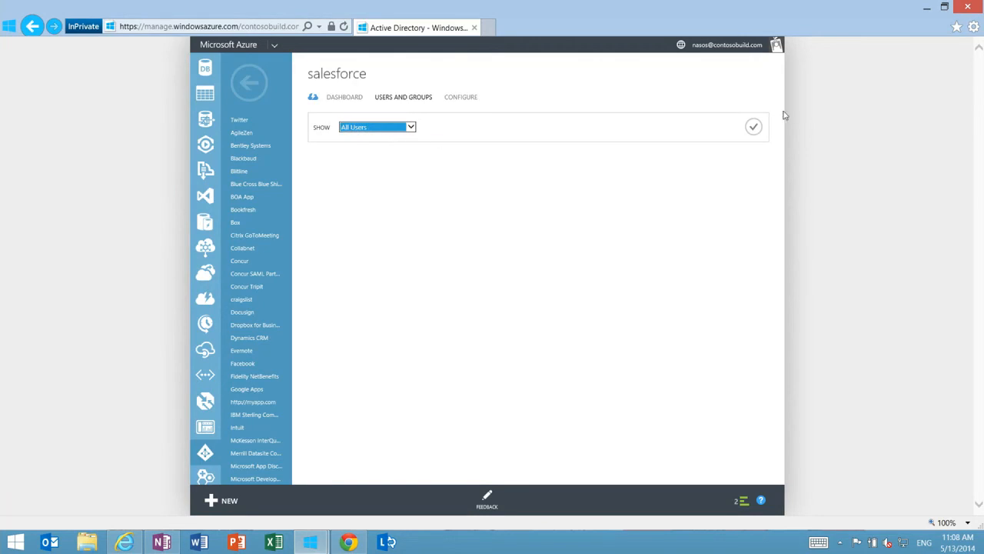
{"action": "left_click", "coordinate": [752, 127]}
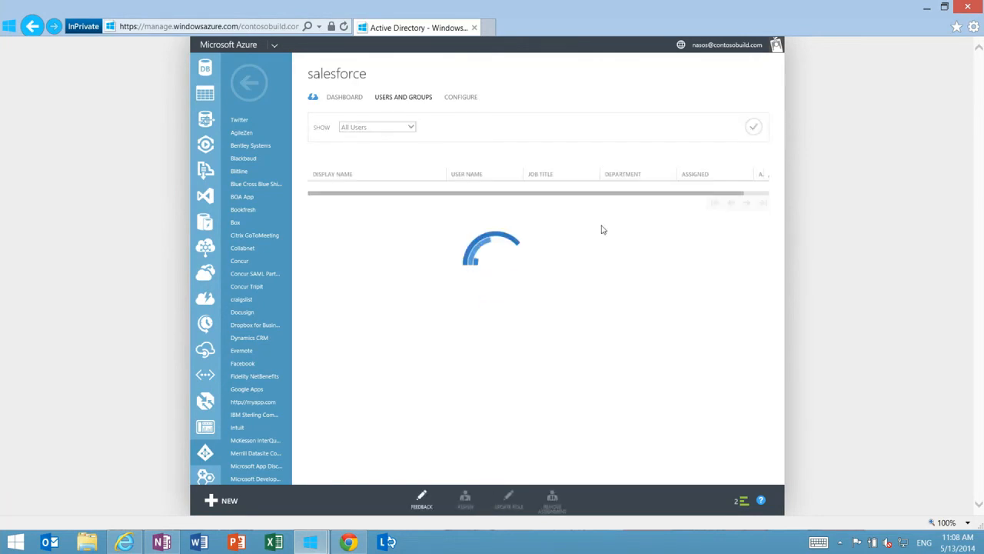
Start assigning the Admin Build account to Salesforce, pick the Chatter Moderator User role, and cancel the assignment
{"action": "left_click", "coordinate": [490, 241]}
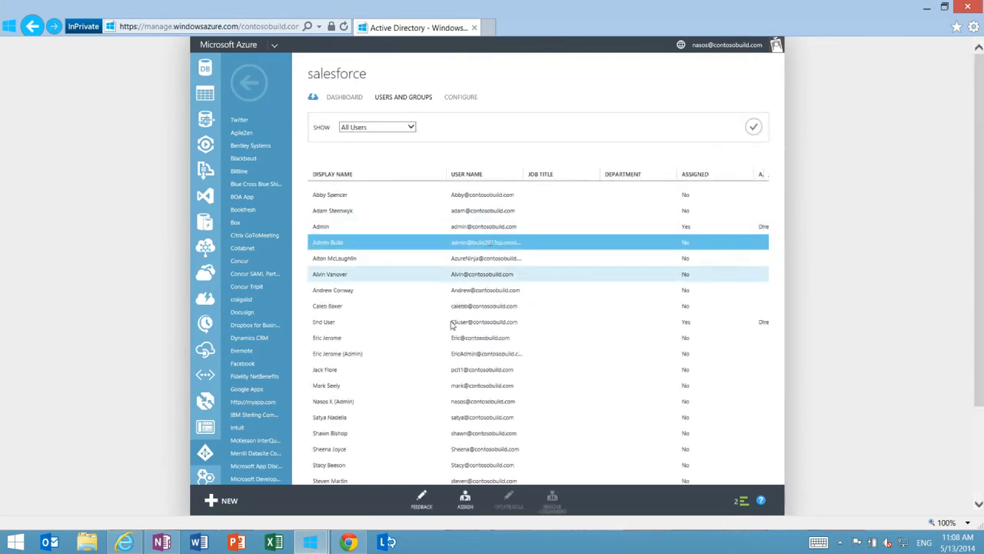
{"action": "left_click", "coordinate": [464, 500]}
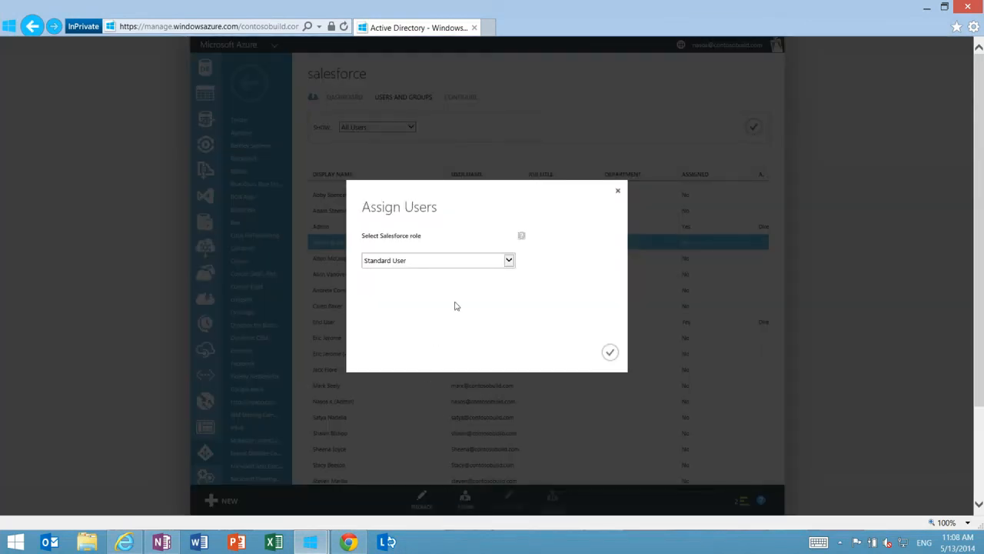
{"action": "left_click", "coordinate": [509, 263]}
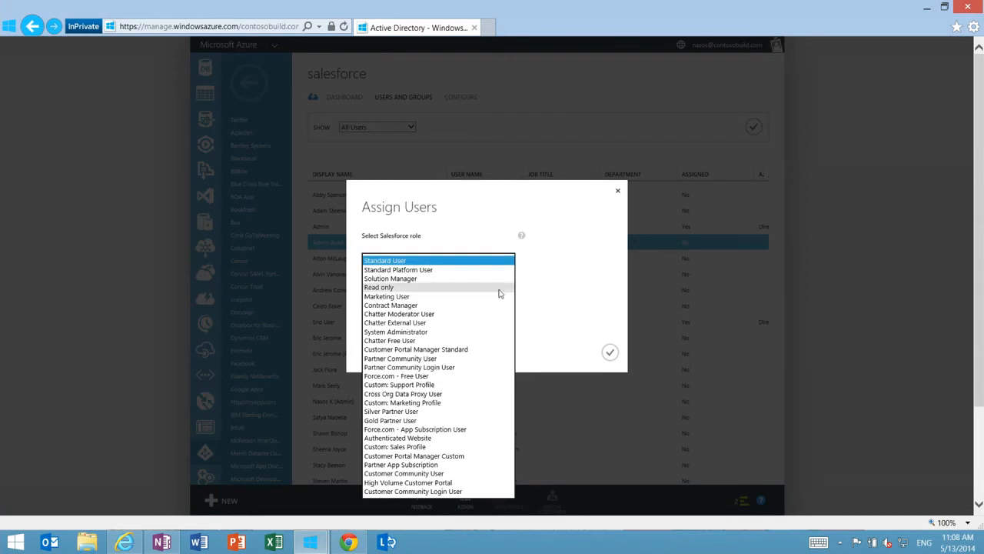
{"action": "left_click", "coordinate": [486, 313]}
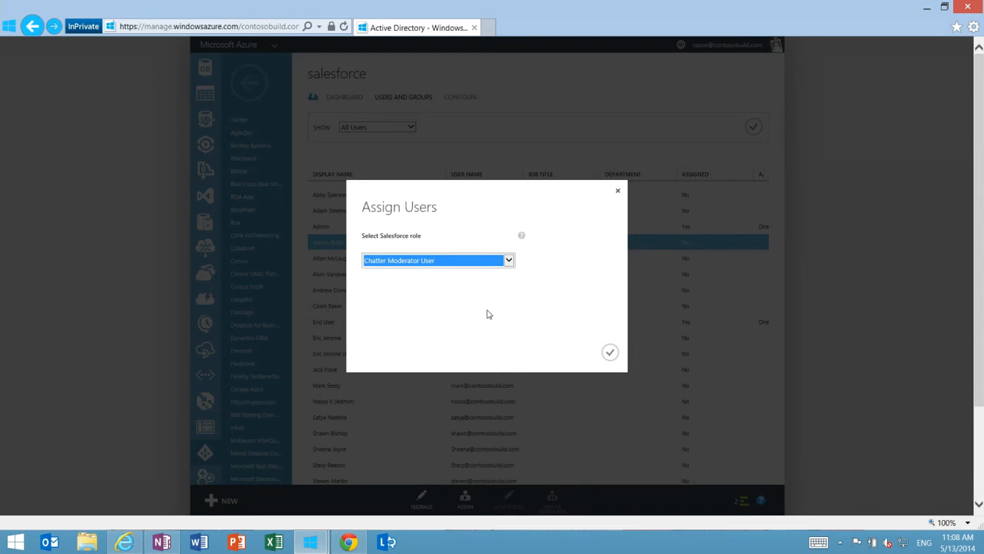
{"action": "left_click", "coordinate": [618, 191]}
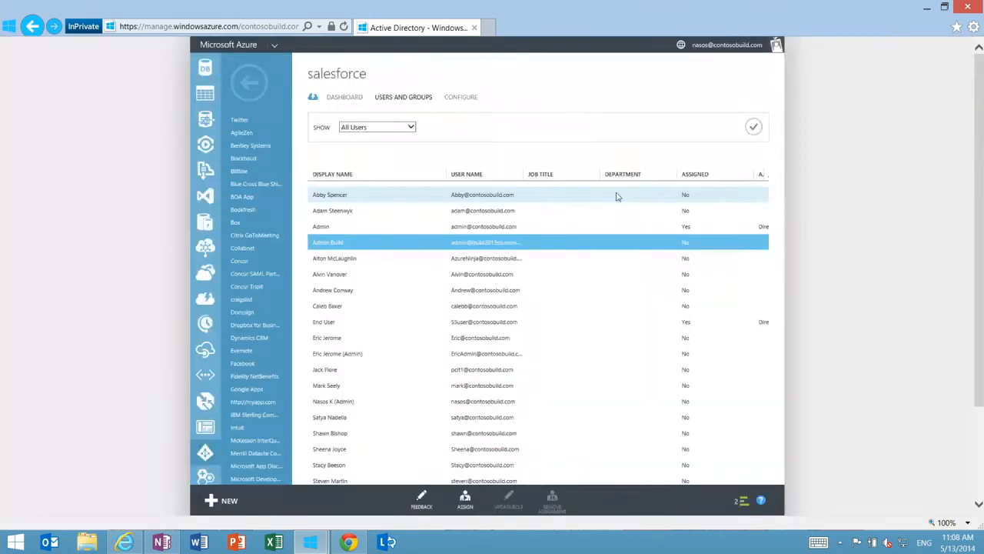
Switch the Salesforce assignment list from all users to groups and apply the filter
{"action": "left_click", "coordinate": [411, 129]}
{"action": "left_click", "coordinate": [388, 120]}
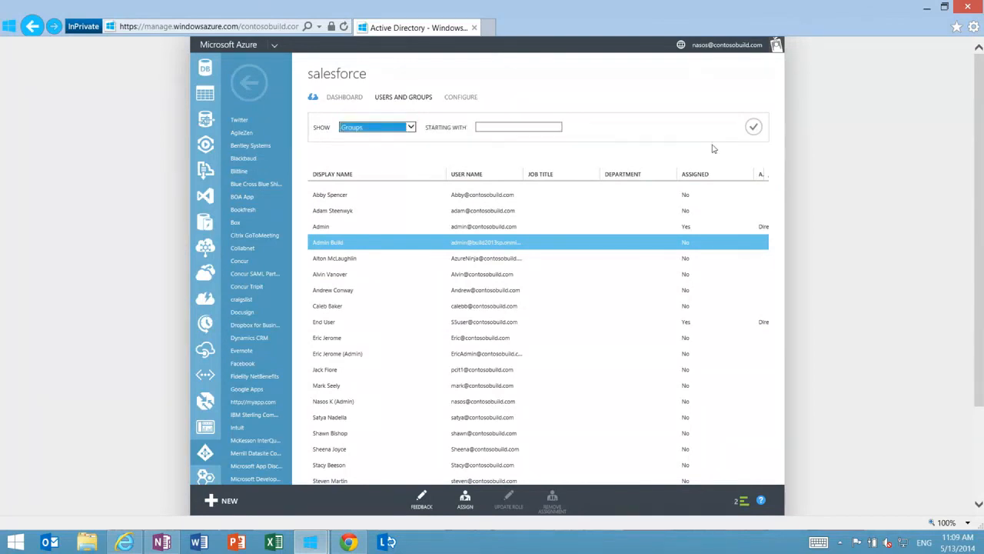
{"action": "left_click", "coordinate": [753, 129]}
{"action": "left_click", "coordinate": [754, 129]}
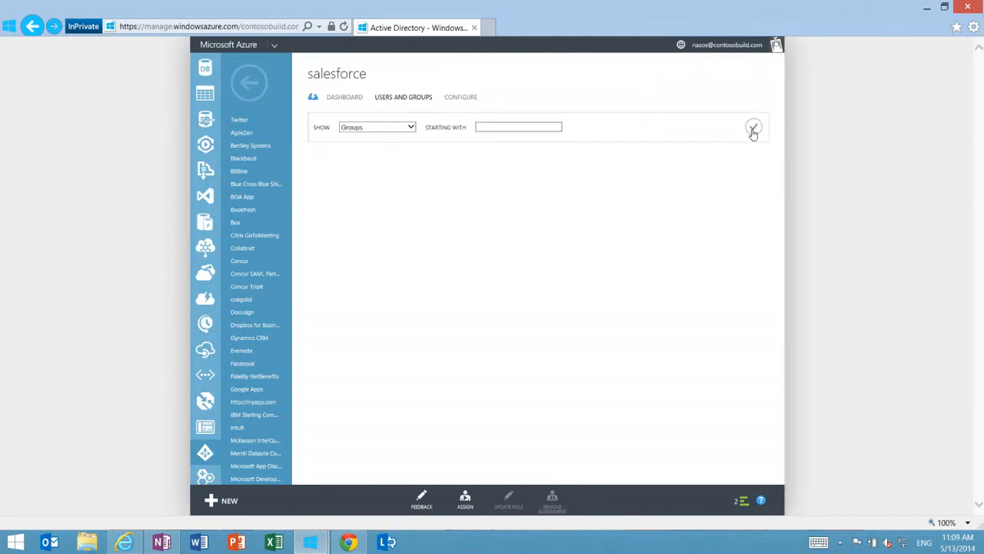
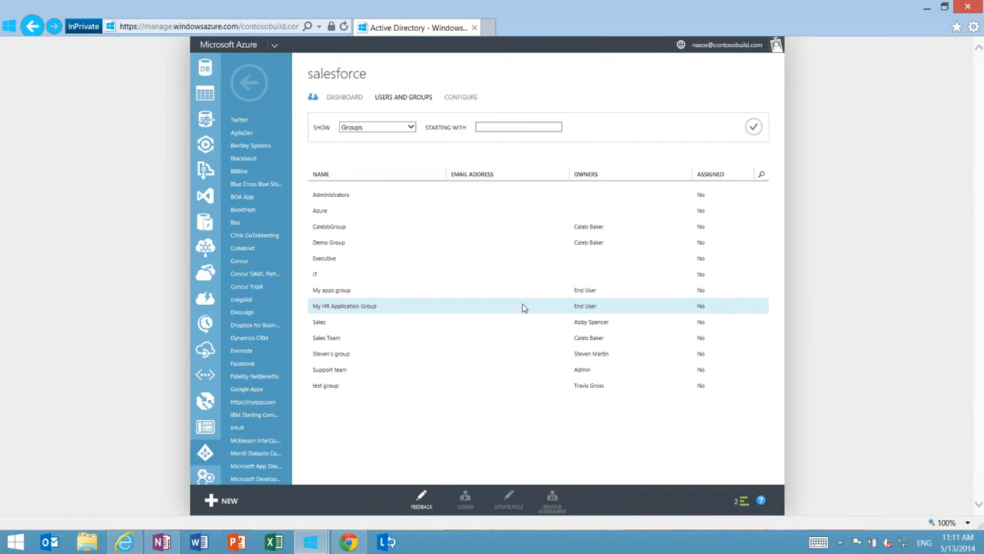
Return to the Contoso Cloud application list and go to its second page
{"action": "left_click", "coordinate": [250, 98]}
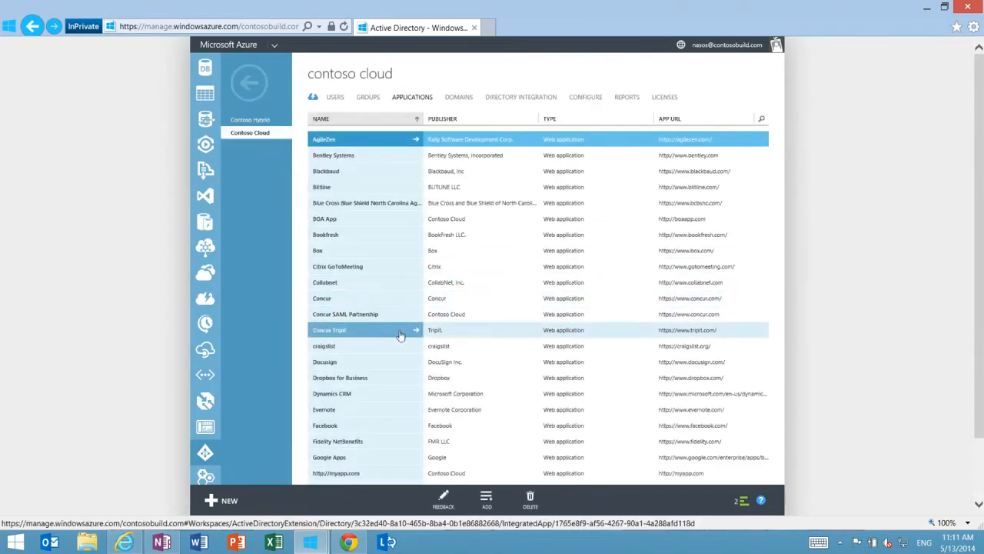
{"action": "scroll", "coordinate": [400, 335], "scroll_direction": "down", "scroll_amount": 3}
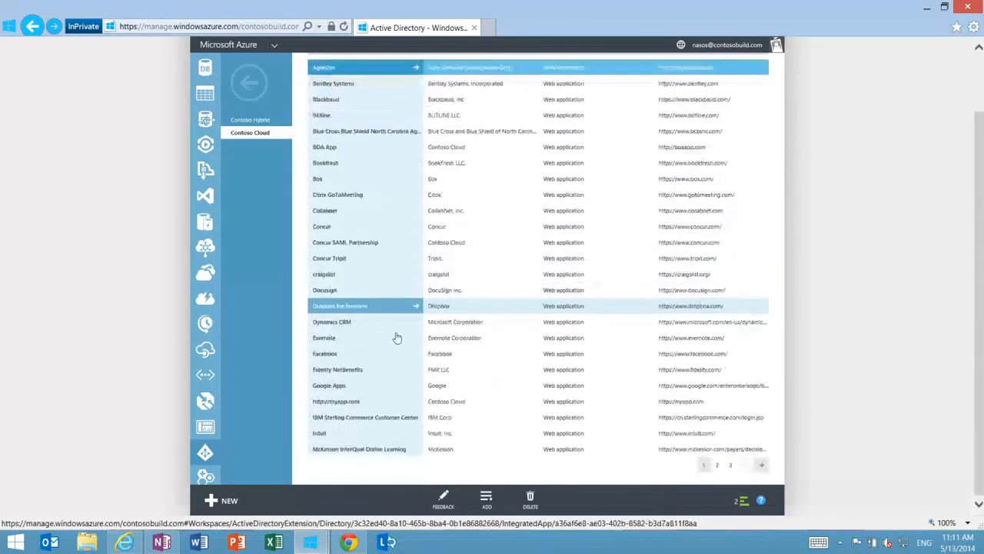
{"action": "left_click", "coordinate": [717, 465]}
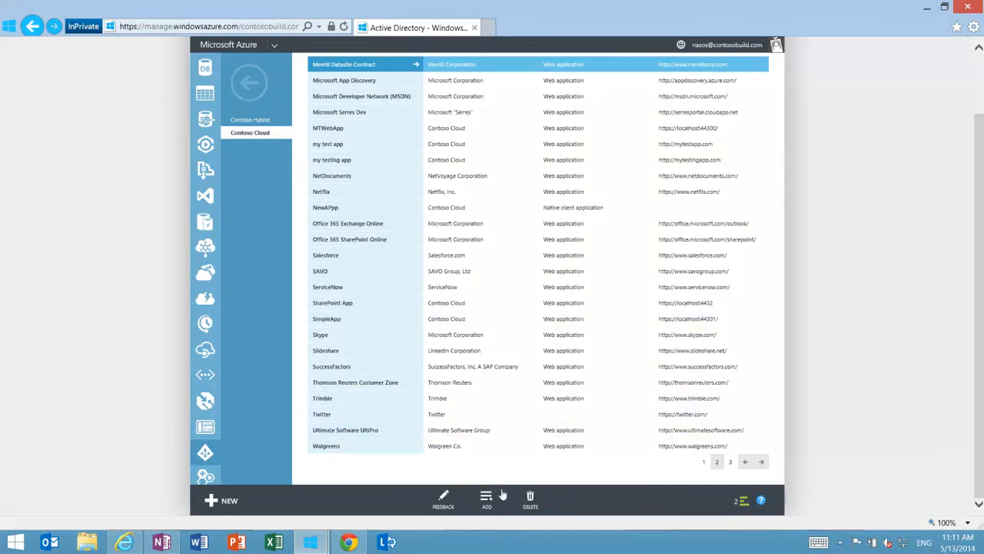
View the options for adding an application to Contoso Cloud and close the dialog without choosing one
{"action": "left_click", "coordinate": [494, 495]}
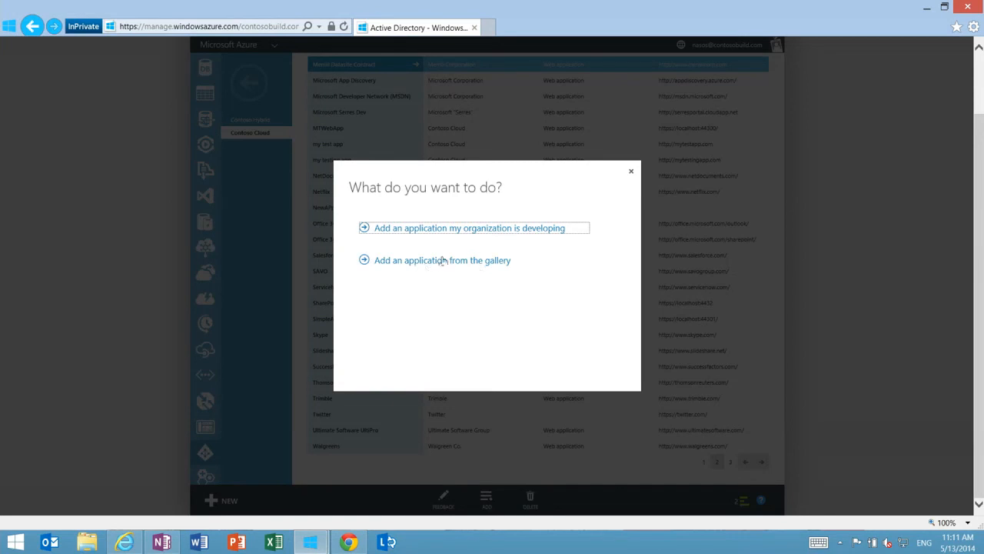
{"action": "left_click", "coordinate": [634, 172]}
{"action": "left_click", "coordinate": [632, 173]}
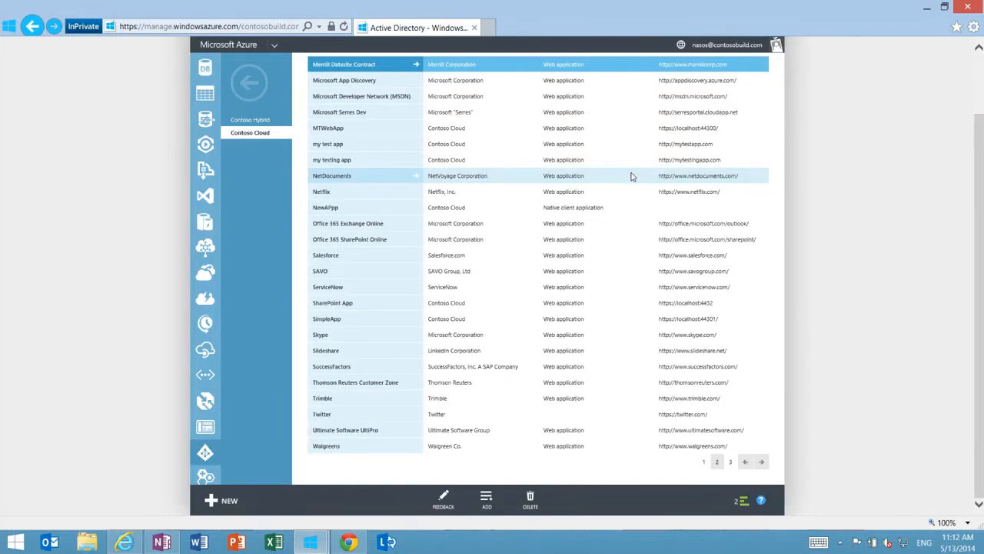
Open the Contoso Cloud directory configuration and examine the password reset policy, required contact methods choices, notifications, multi-factor authentication and group policy settings
{"action": "scroll", "coordinate": [630, 176], "scroll_direction": "up", "scroll_amount": 2}
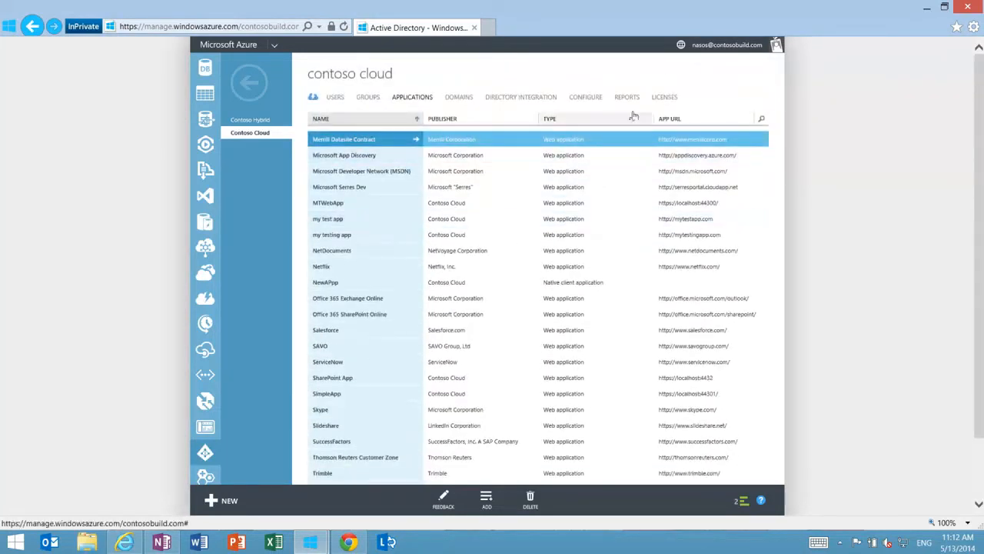
{"action": "left_click", "coordinate": [594, 99]}
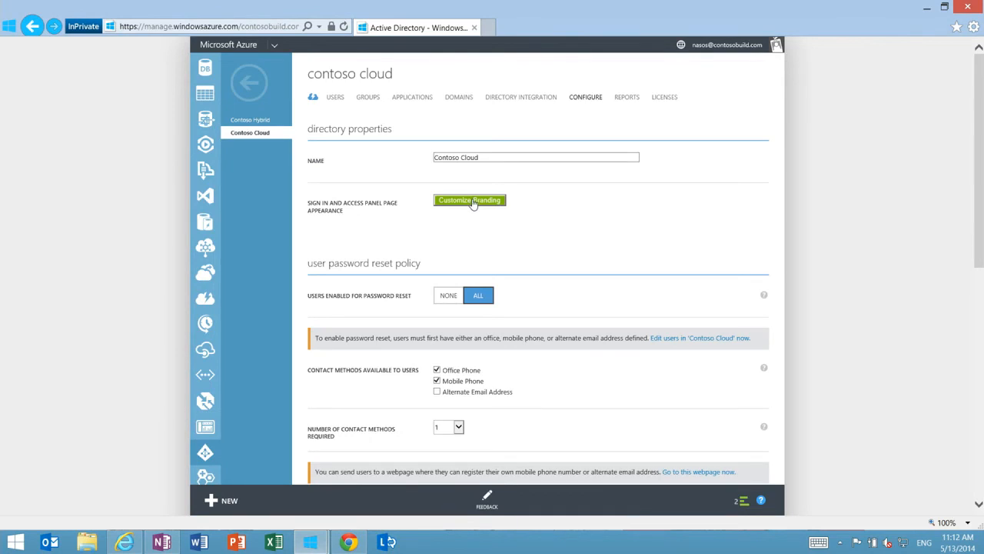
{"action": "scroll", "coordinate": [563, 257], "scroll_direction": "down", "scroll_amount": 3}
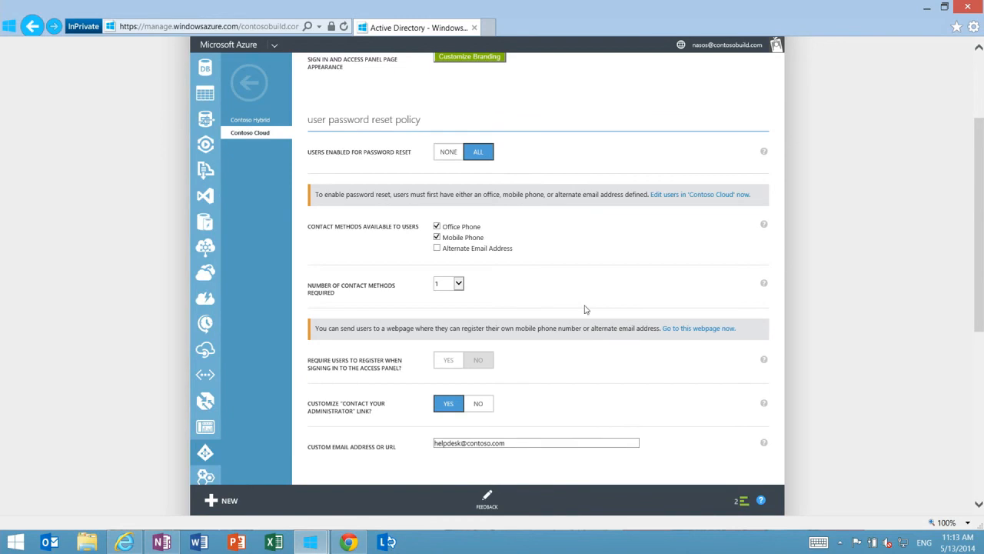
{"action": "left_click", "coordinate": [459, 284]}
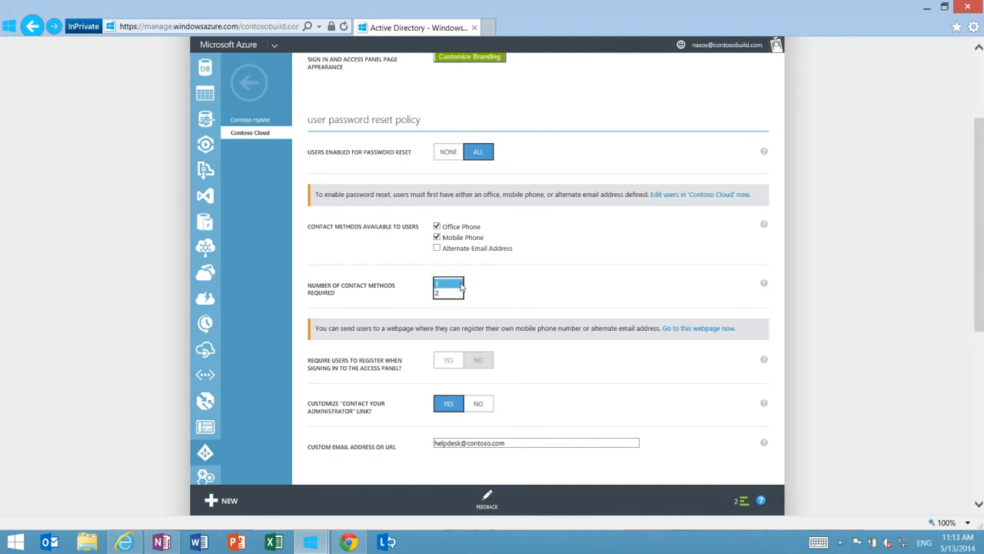
{"action": "left_click", "coordinate": [543, 280]}
{"action": "scroll", "coordinate": [543, 280], "scroll_direction": "down", "scroll_amount": 1}
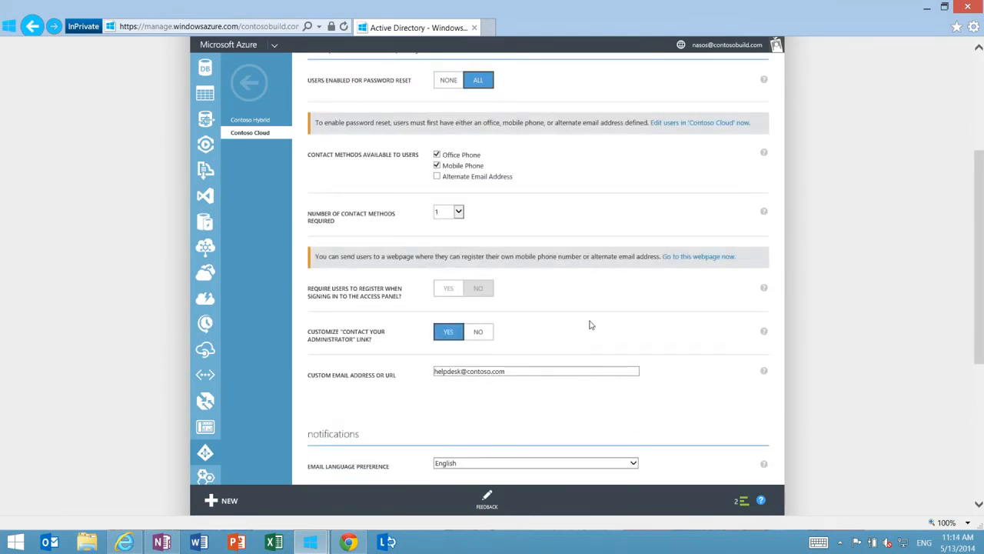
{"action": "scroll", "coordinate": [589, 326], "scroll_direction": "down", "scroll_amount": 3}
{"action": "scroll", "coordinate": [589, 326], "scroll_direction": "down", "scroll_amount": 1}
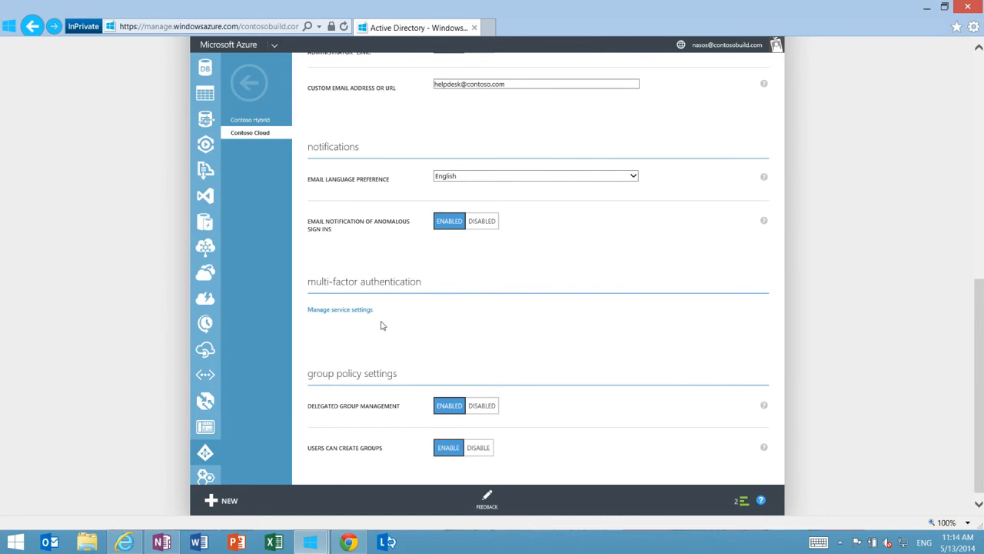
{"action": "scroll", "coordinate": [556, 226], "scroll_direction": "up", "scroll_amount": 10}
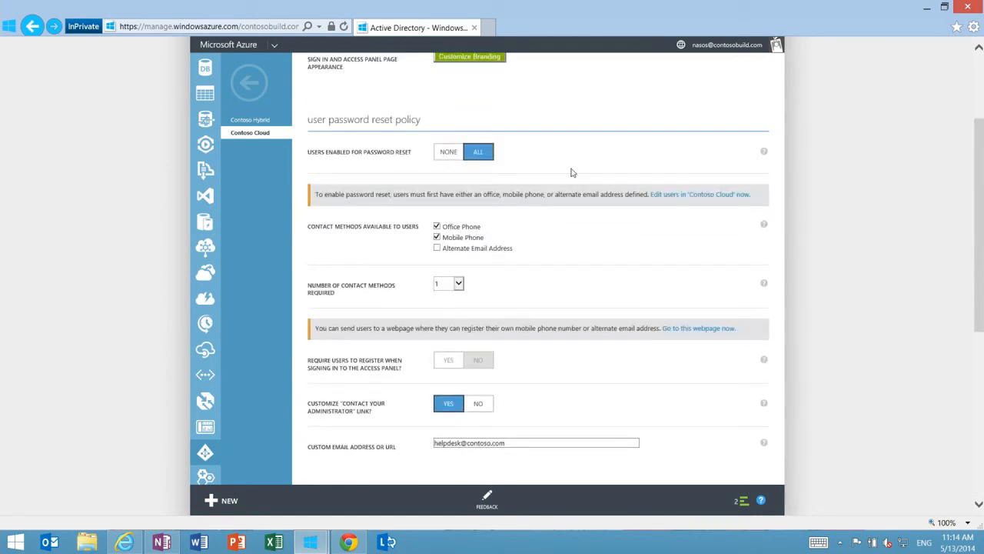
Open the report on sign ins from multiple geographies, select the entry with a first sign-in from Greece, and return to the report list
{"action": "left_click", "coordinate": [629, 101]}
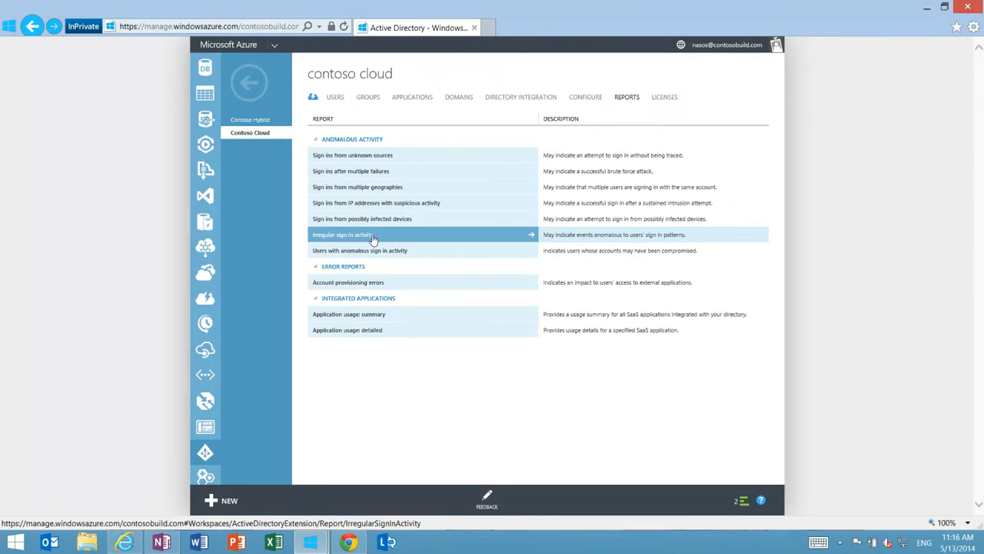
{"action": "left_click", "coordinate": [359, 192]}
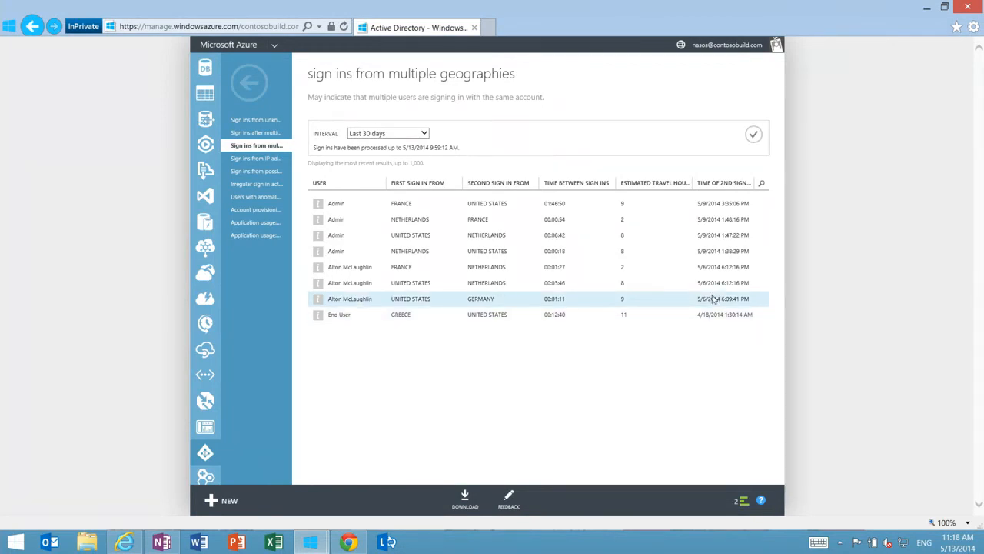
{"action": "left_click", "coordinate": [541, 322]}
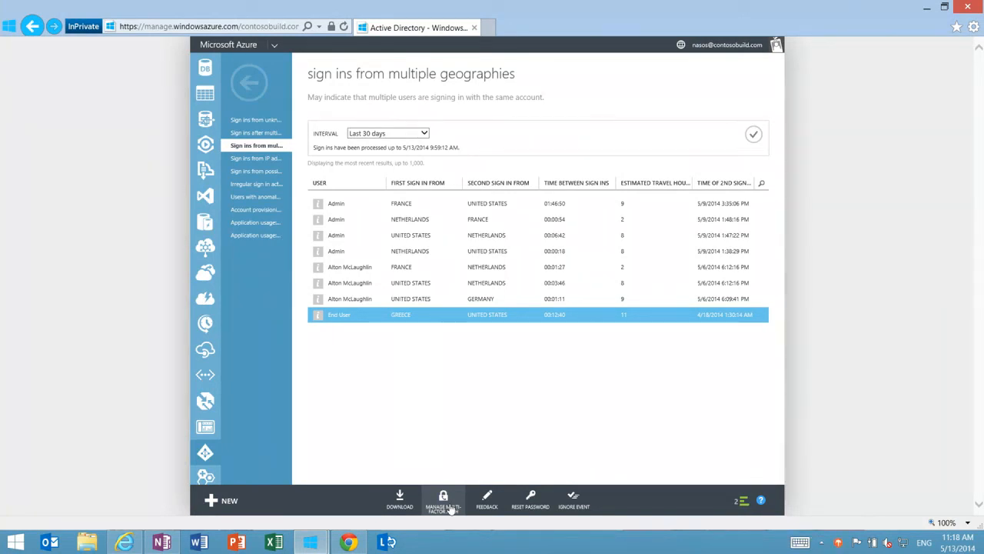
{"action": "left_click", "coordinate": [252, 85]}
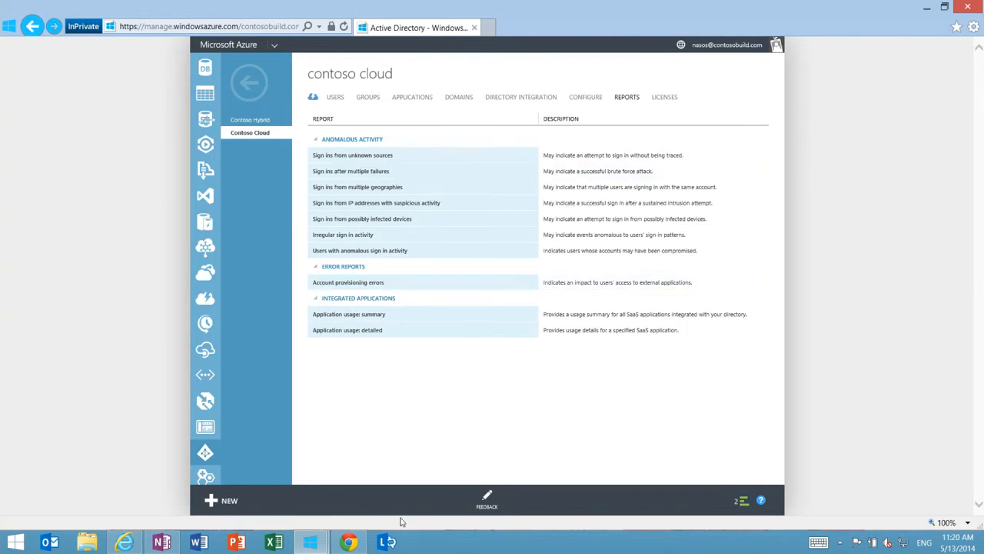
Switch to Chrome and go to myapps.microsoft.com
{"action": "left_click", "coordinate": [348, 542]}
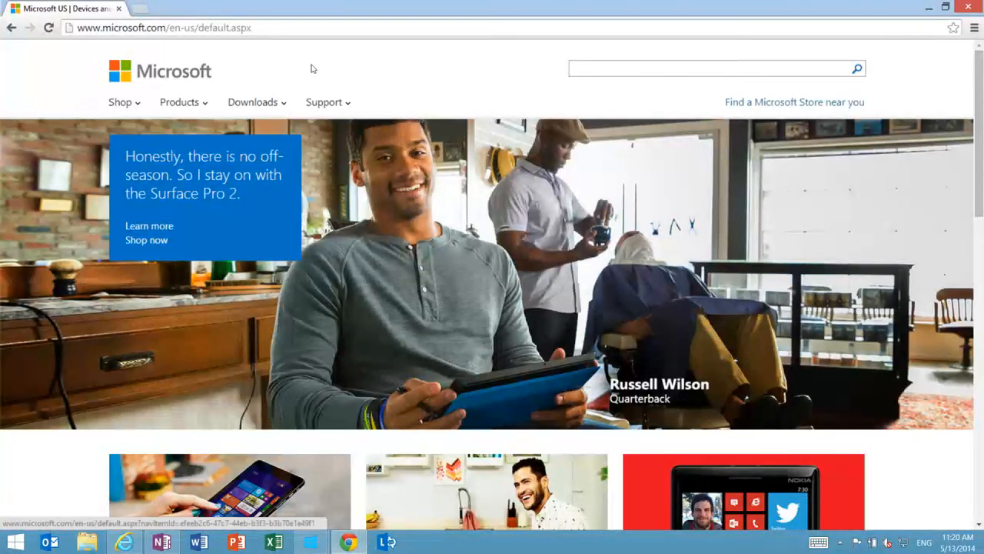
{"action": "left_click", "coordinate": [226, 29]}
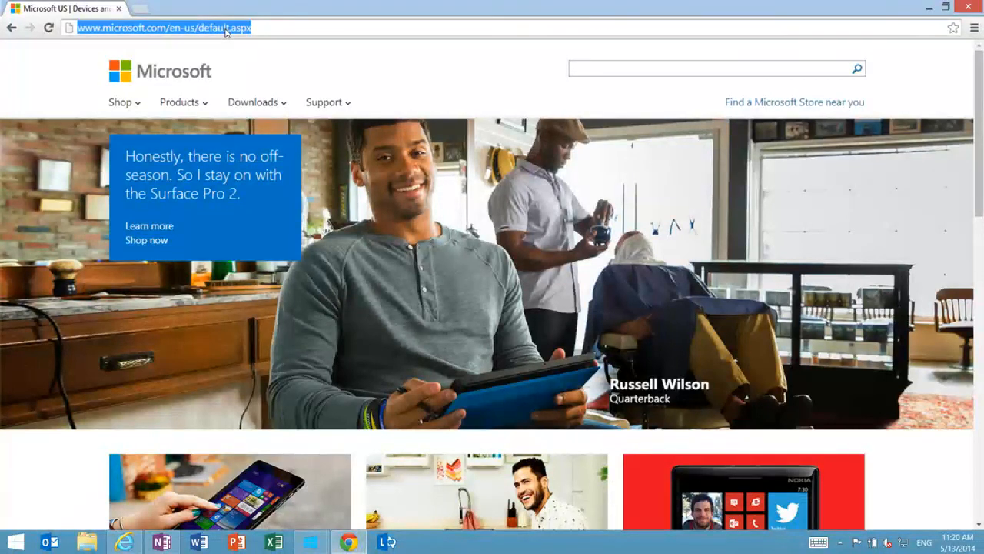
{"action": "type", "text": "myapps.microsoft.com"}
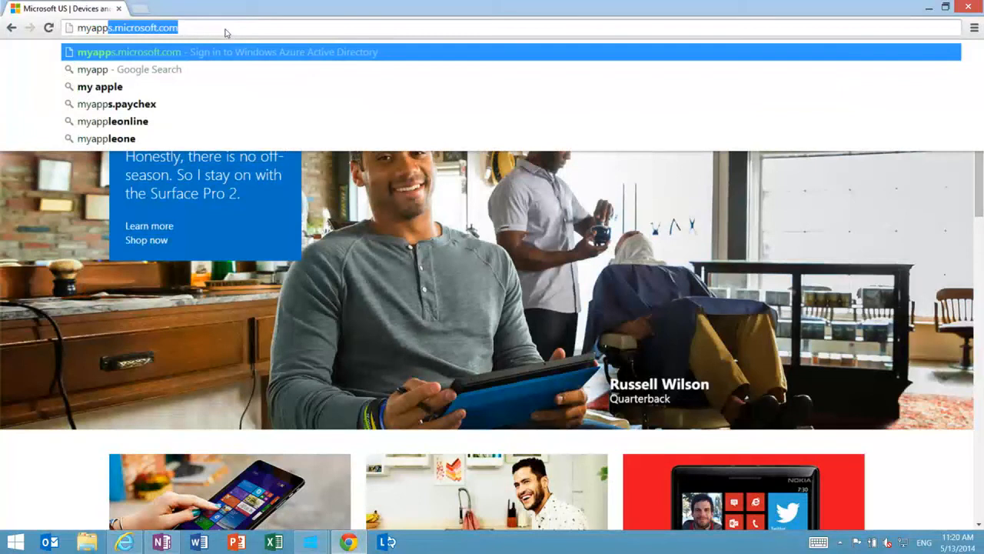
{"action": "key", "text": "Return"}
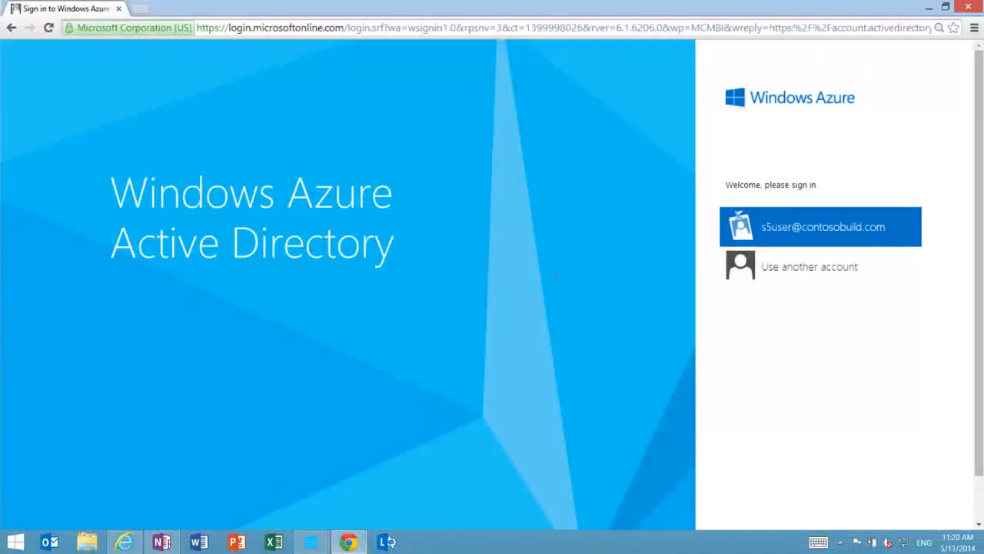
Choose the remembered Contoso user account, enter the account password, and sign in to the Access Panel
{"action": "left_click", "coordinate": [774, 229]}
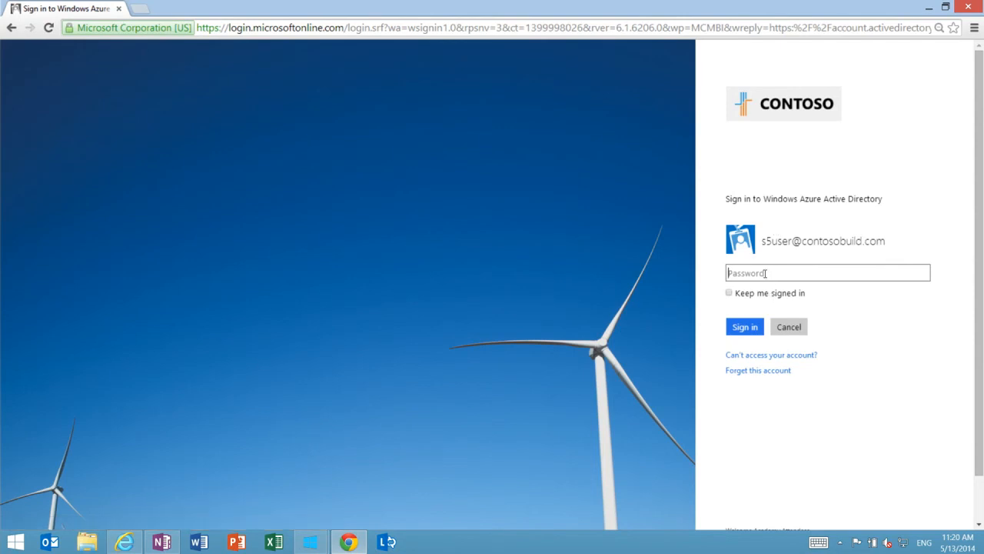
{"action": "type", "text": "************"}
{"action": "left_click", "coordinate": [748, 327]}
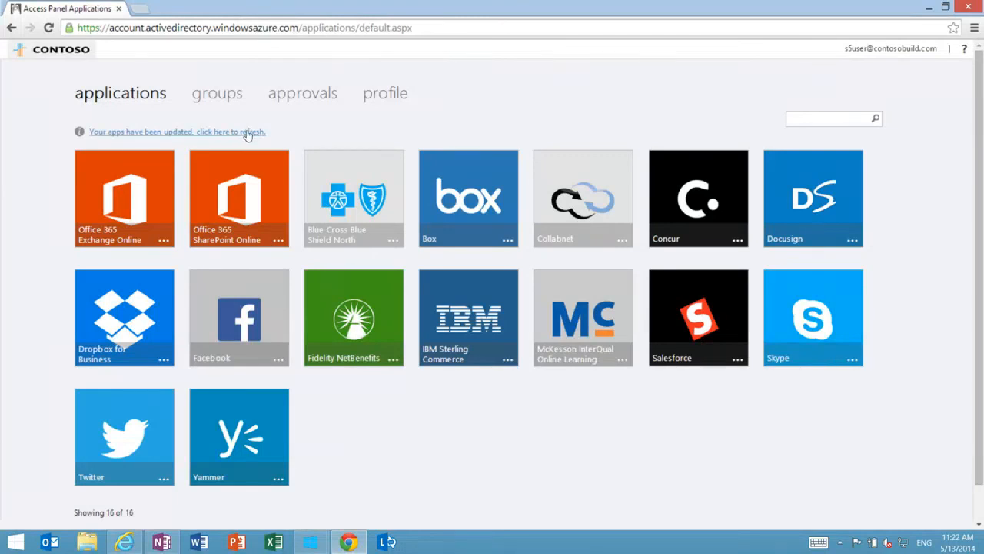
Launch Office 365 Exchange Online, Box, Salesforce and Twitter from the Access Panel applications
{"action": "left_click", "coordinate": [116, 221]}
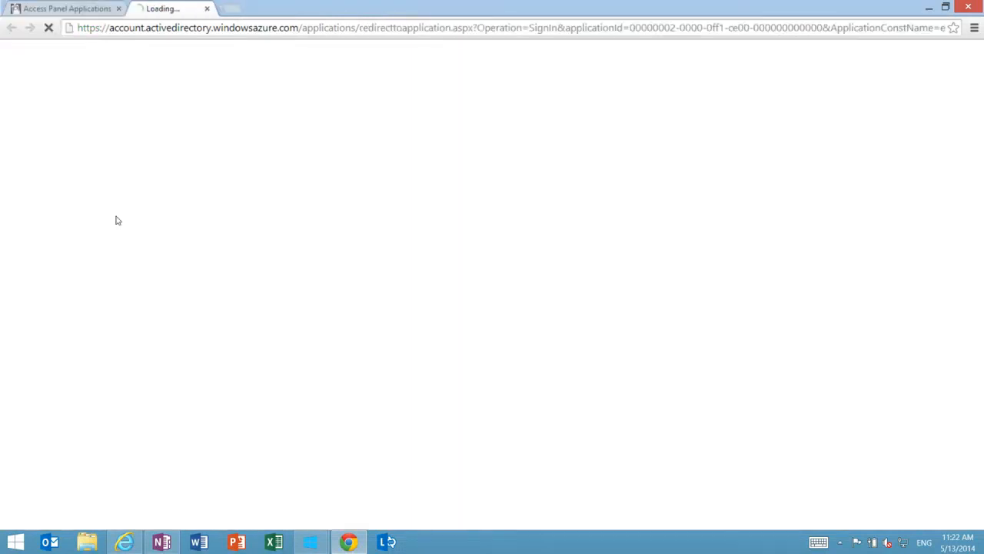
{"action": "left_click", "coordinate": [75, 7]}
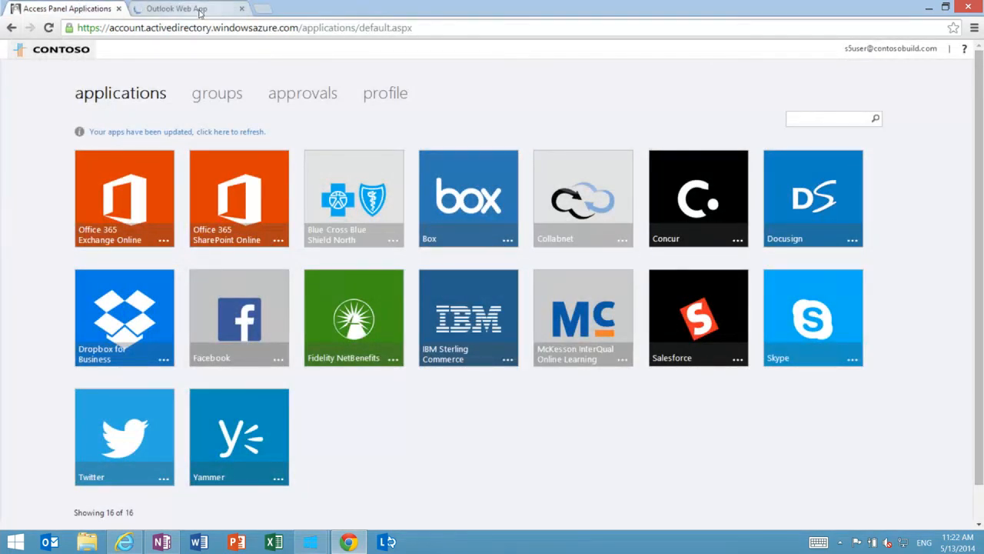
{"action": "left_click", "coordinate": [448, 203]}
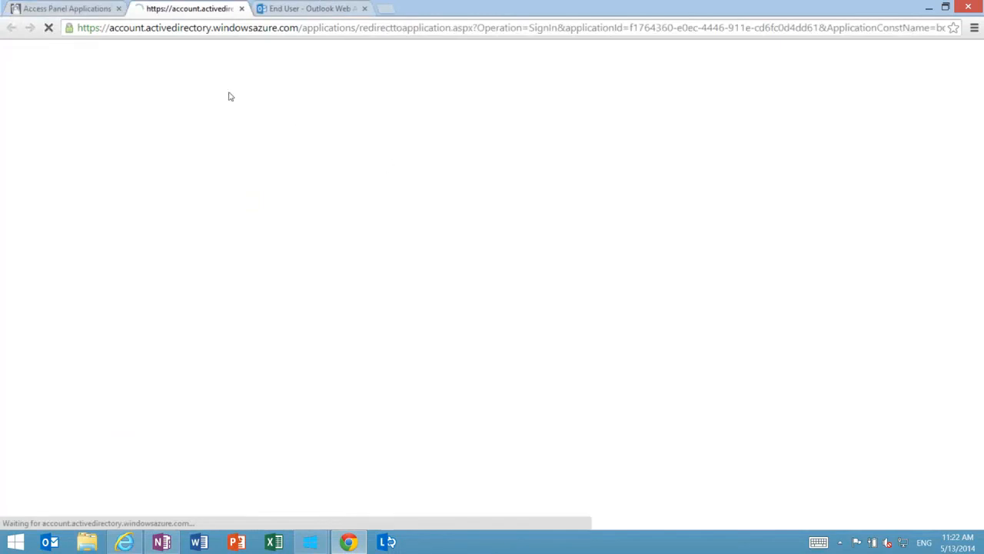
{"action": "left_click", "coordinate": [86, 9]}
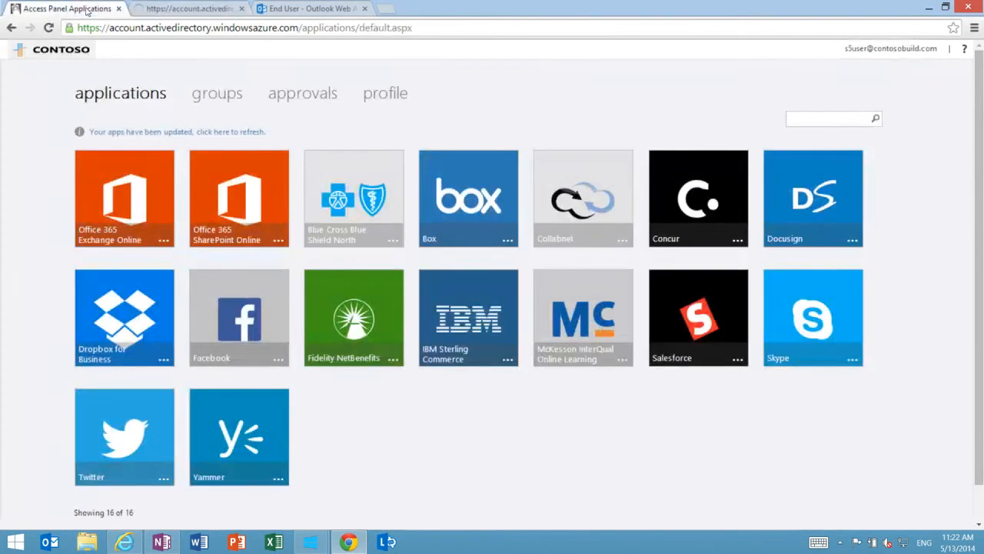
{"action": "left_click", "coordinate": [711, 342]}
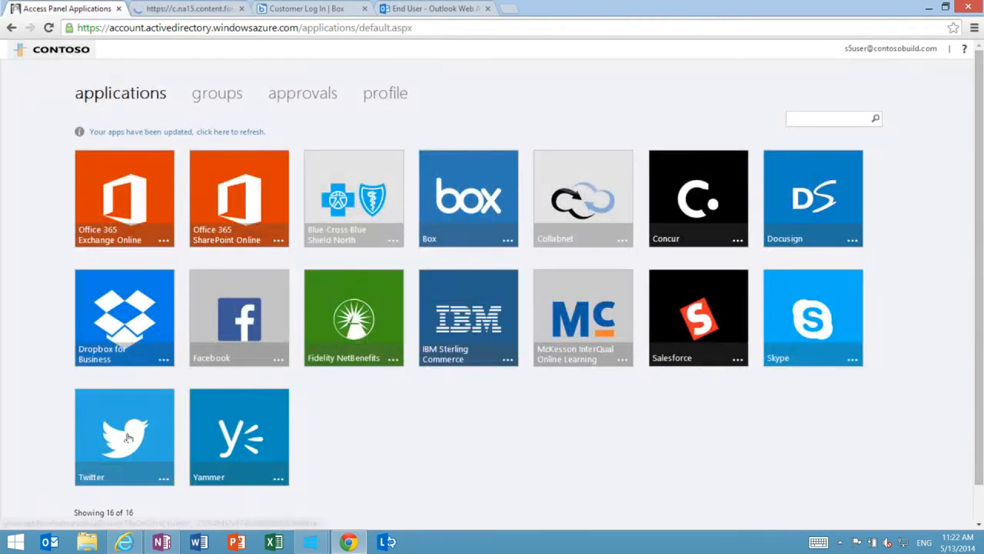
{"action": "left_click", "coordinate": [128, 437]}
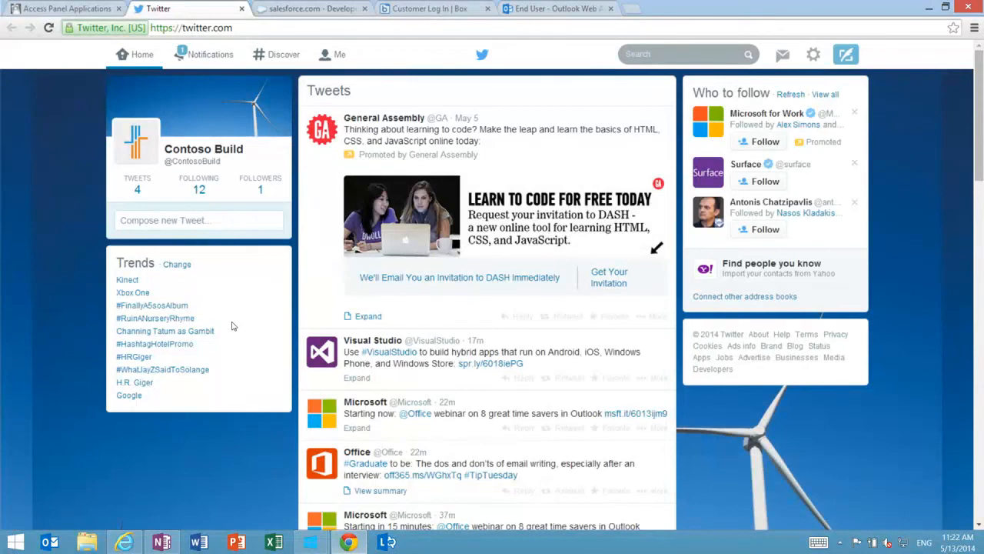
View the opened Salesforce, Box, Outlook and Twitter pages, continuing the Box log-in through the Contoso network
{"action": "left_click", "coordinate": [293, 11]}
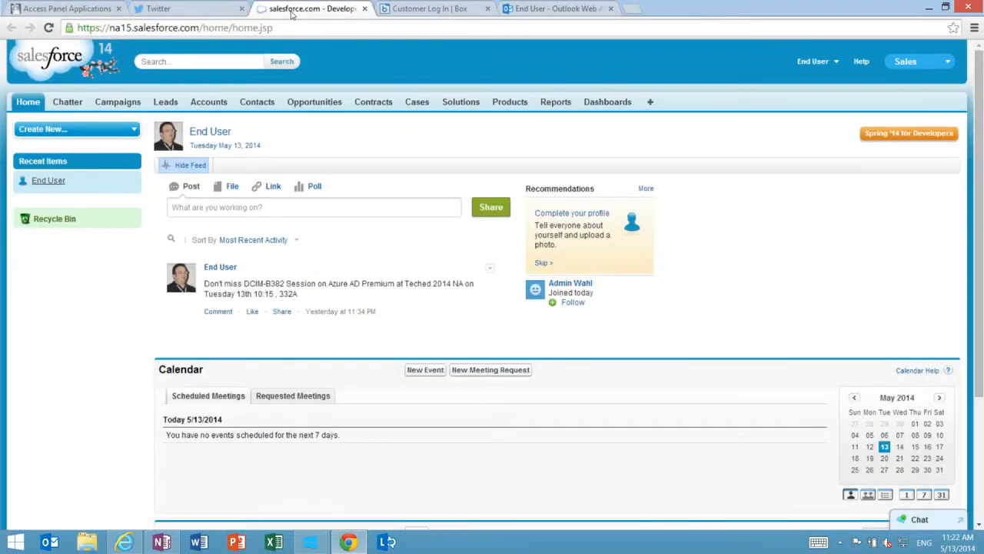
{"action": "left_click", "coordinate": [418, 11]}
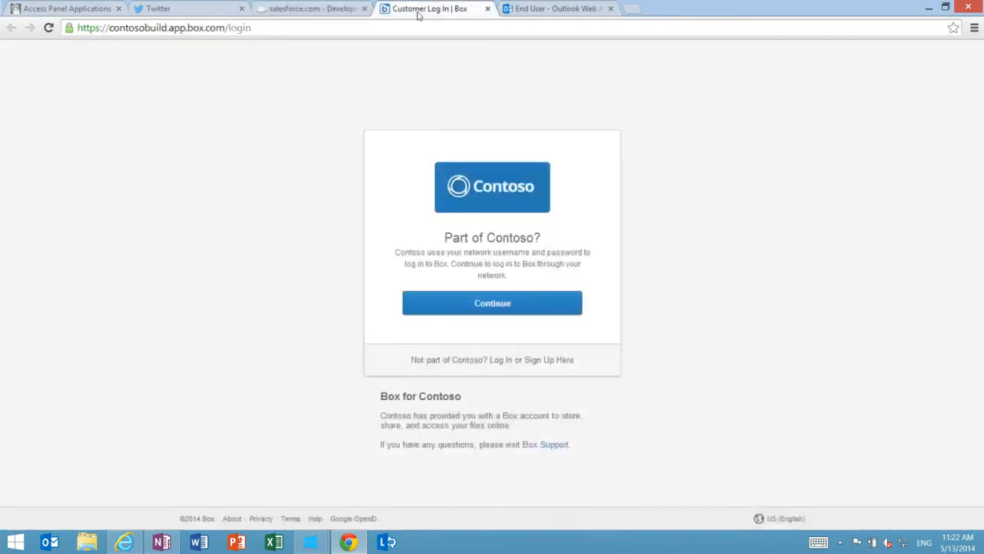
{"action": "left_click", "coordinate": [492, 302]}
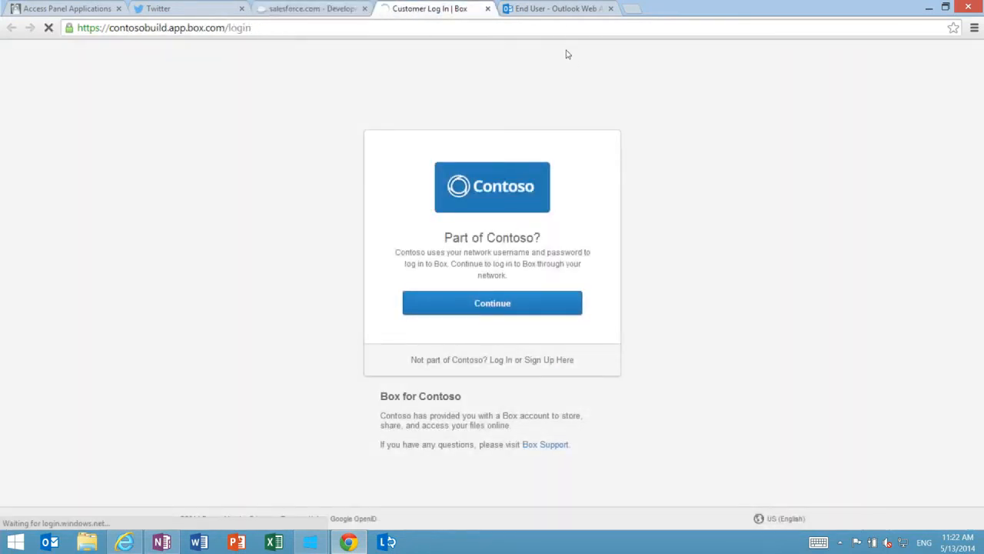
{"action": "left_click", "coordinate": [549, 8]}
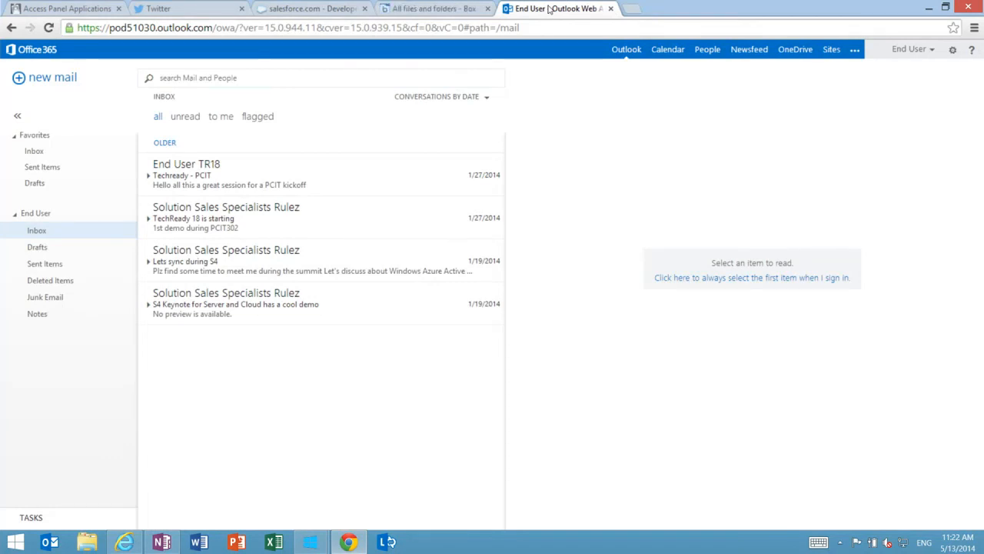
{"action": "left_click", "coordinate": [176, 9]}
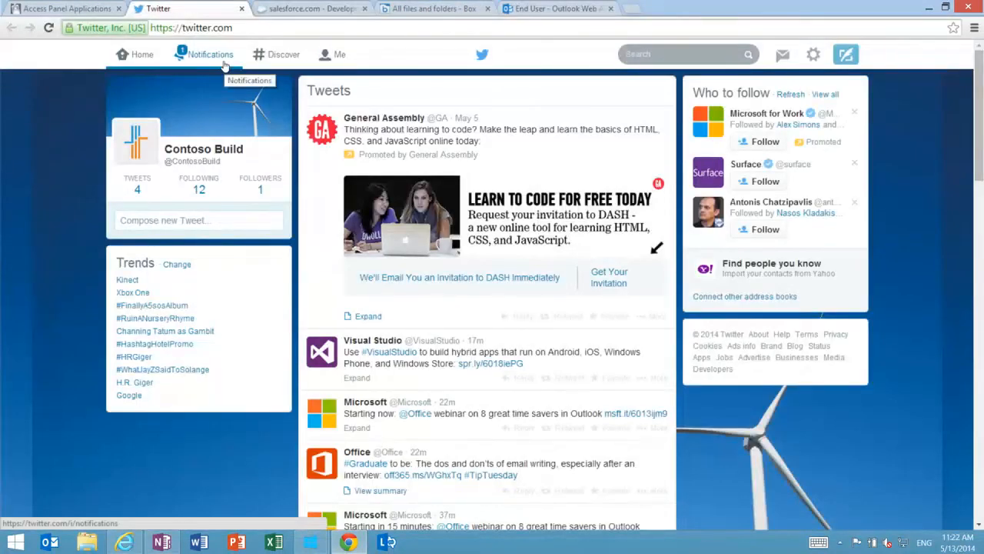
Return to the Access Panel applications and launch Facebook
{"action": "left_click", "coordinate": [61, 9]}
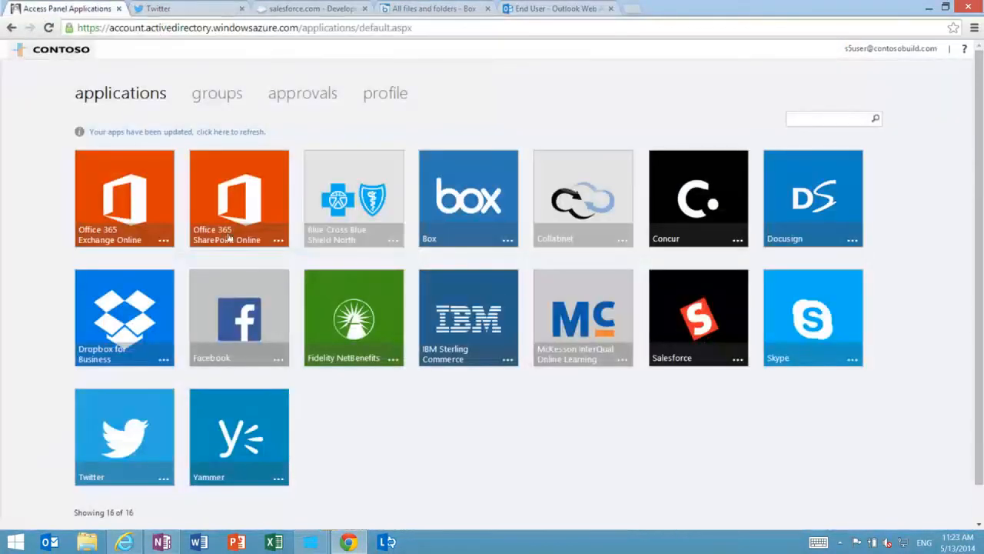
{"action": "left_click", "coordinate": [270, 339]}
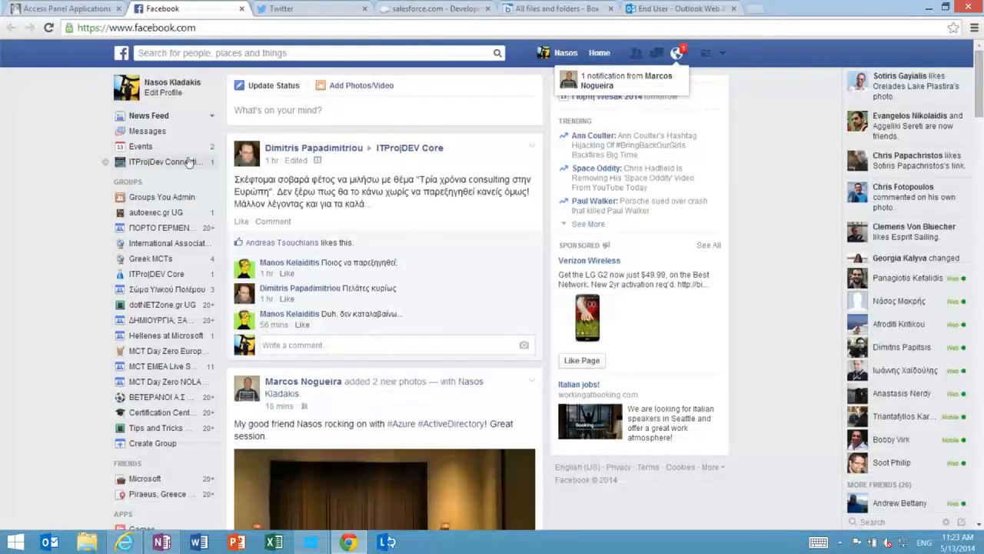
Review the signed-in Twitter, Salesforce, Box and Outlook pages, ending on the Access Panel applications
{"action": "left_click", "coordinate": [323, 11]}
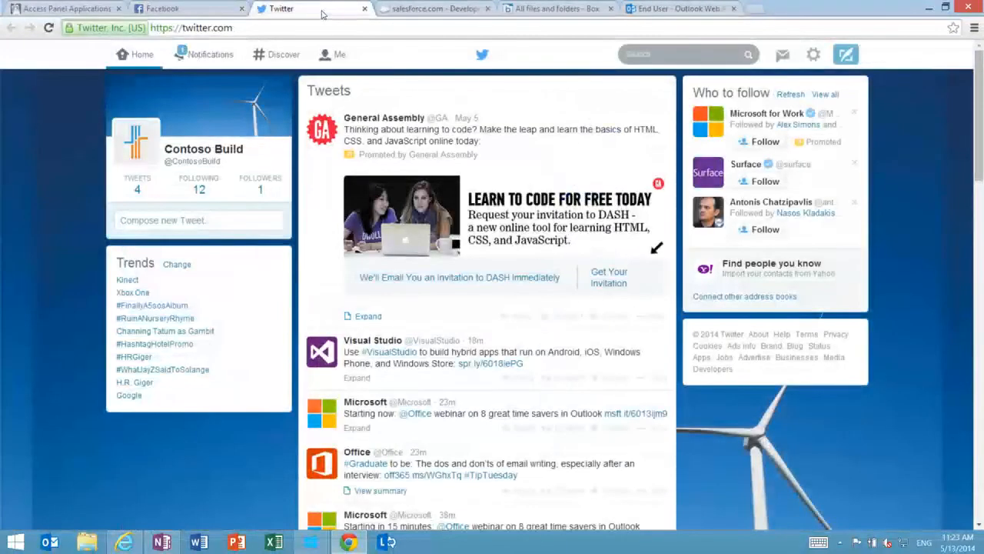
{"action": "left_click", "coordinate": [457, 11]}
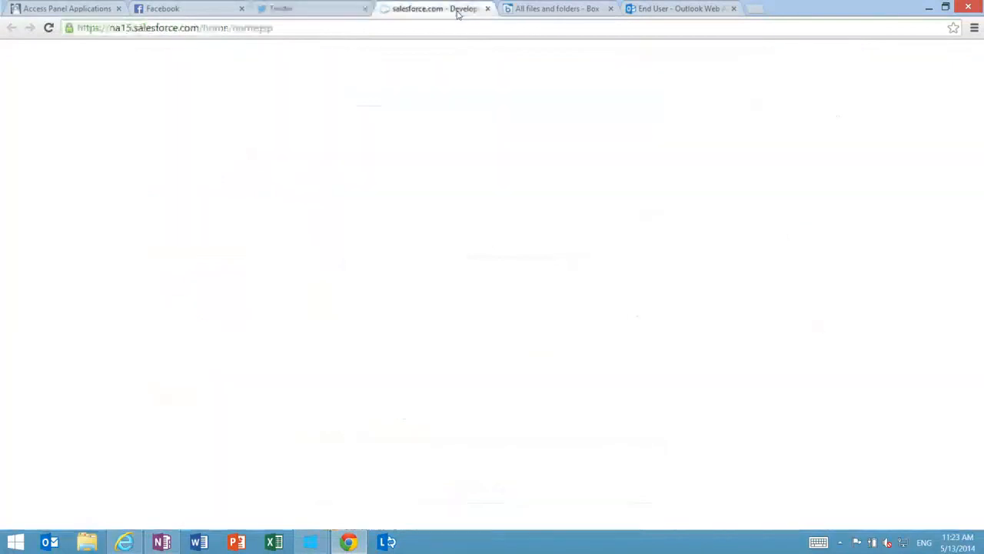
{"action": "left_click", "coordinate": [566, 8]}
{"action": "left_click", "coordinate": [701, 10]}
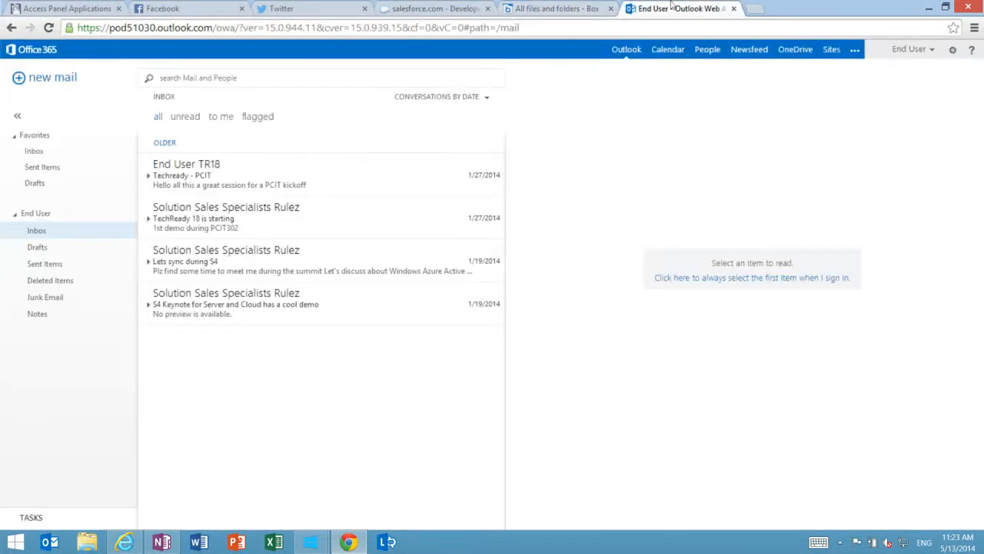
{"action": "left_click", "coordinate": [68, 9]}
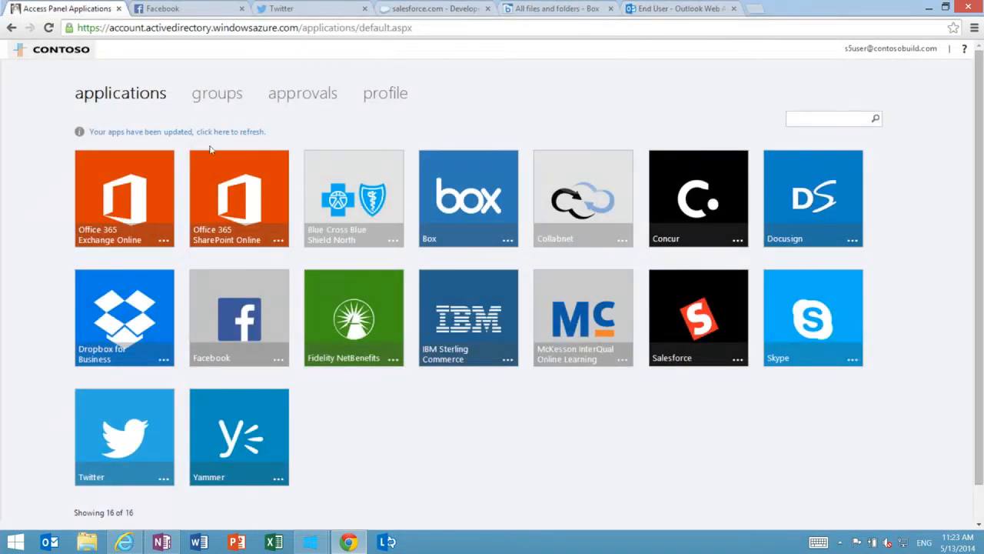
View the Access Panel groups and pending approvals, selecting the request to join My HR Application Group
{"action": "left_click", "coordinate": [221, 98]}
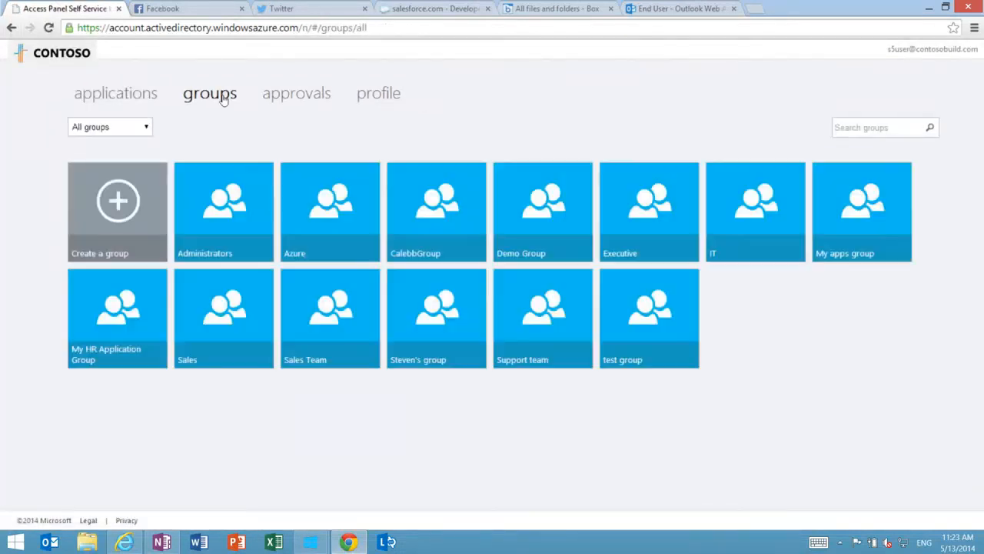
{"action": "left_click", "coordinate": [310, 97]}
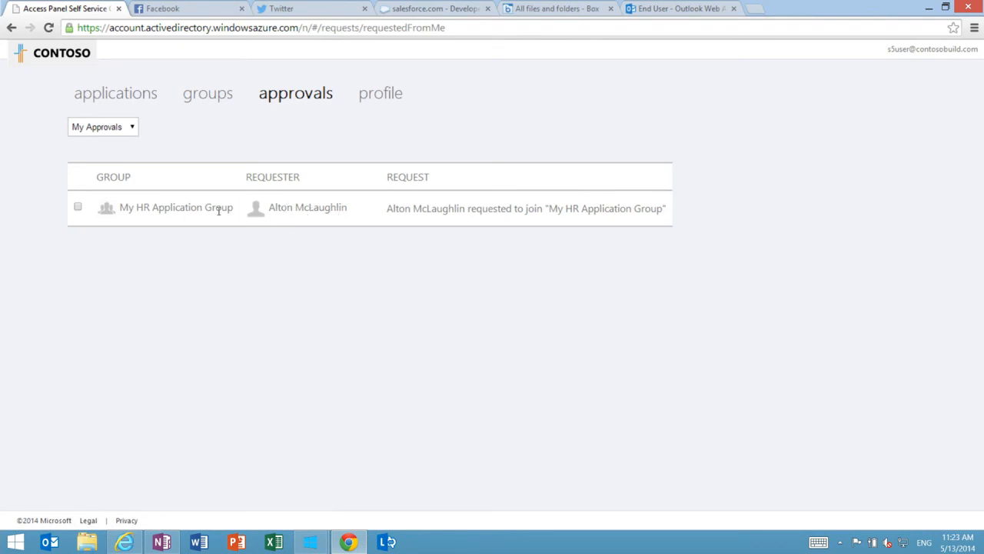
{"action": "left_click", "coordinate": [78, 206]}
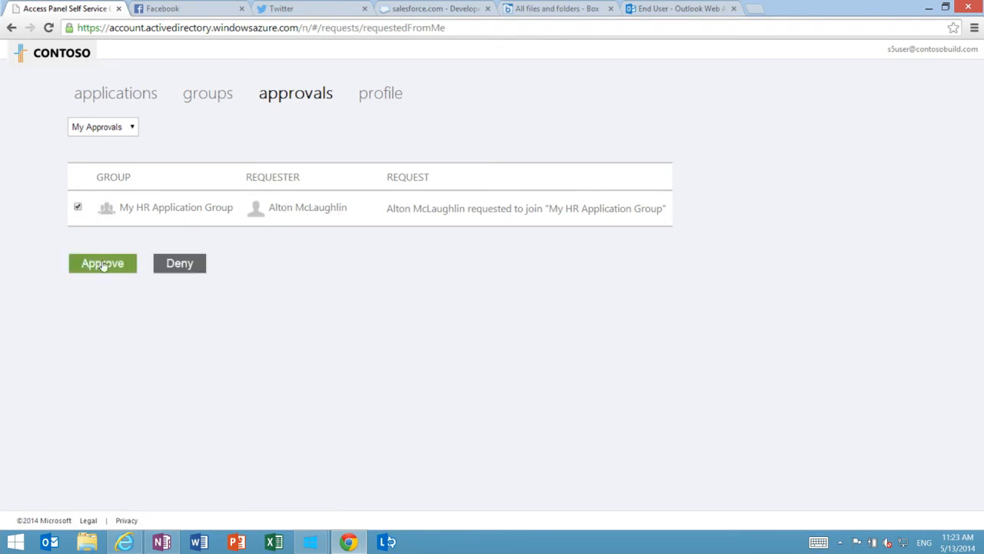
Switch the approvals view to My Requests, select the CalebbGroup join request, and view the user profile
{"action": "left_click", "coordinate": [129, 129]}
{"action": "left_click", "coordinate": [132, 160]}
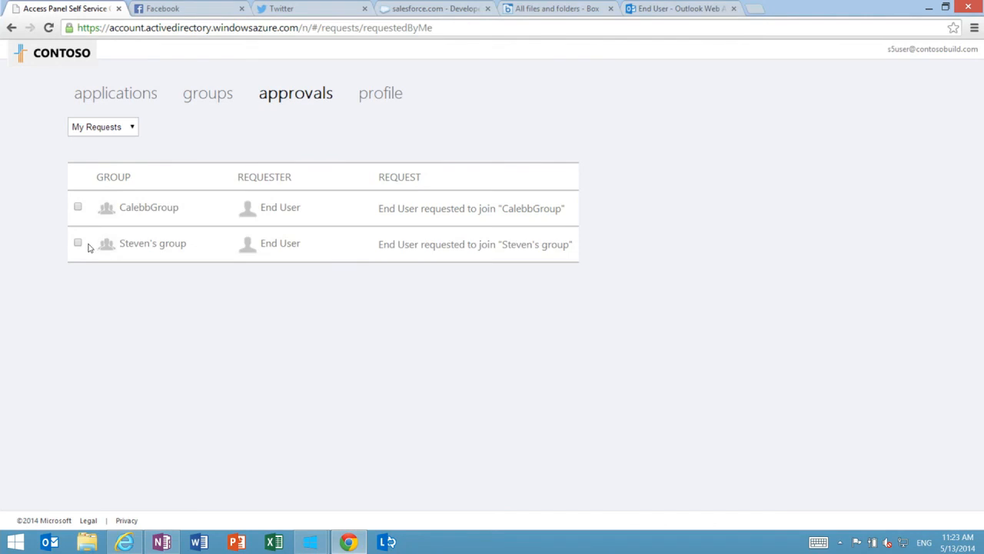
{"action": "left_click", "coordinate": [77, 207]}
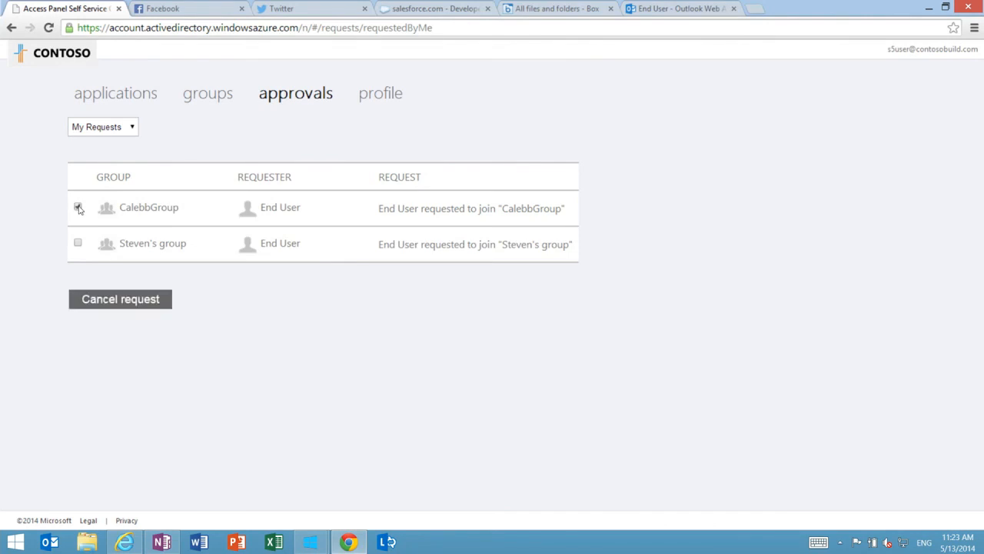
{"action": "left_click", "coordinate": [392, 102]}
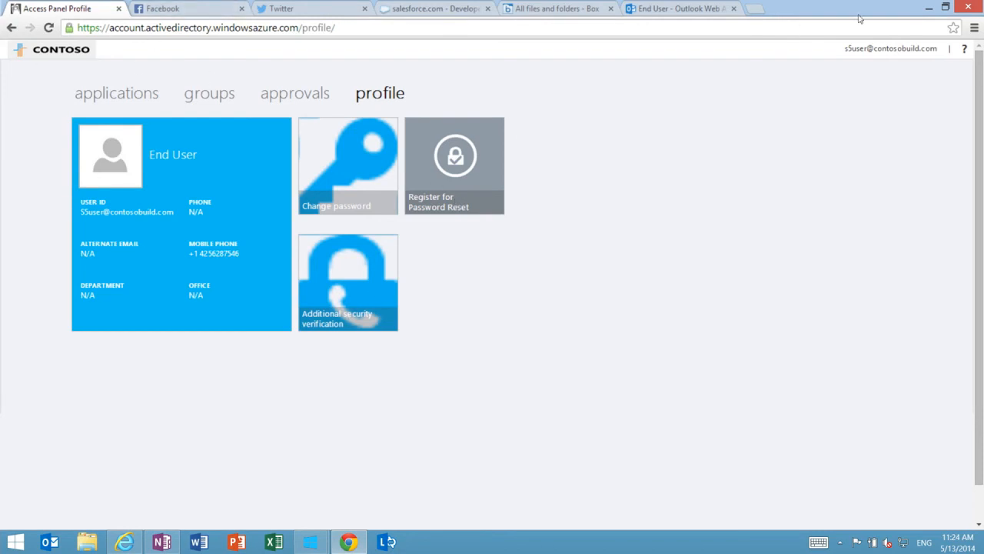
Sign out of the Access Panel, choose the remembered Contoso account, and open the password reset page for inaccessible accounts
{"action": "left_click", "coordinate": [903, 51]}
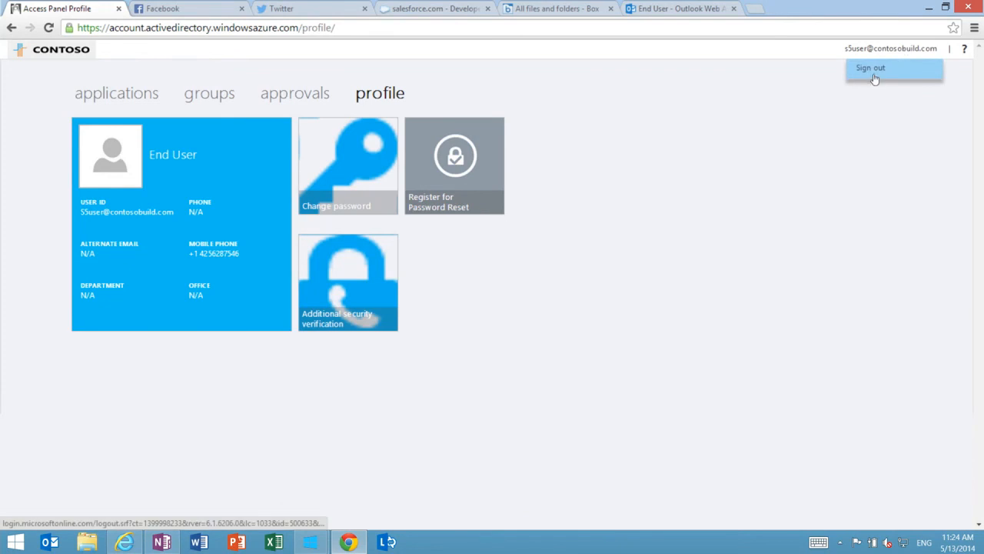
{"action": "left_click", "coordinate": [872, 75]}
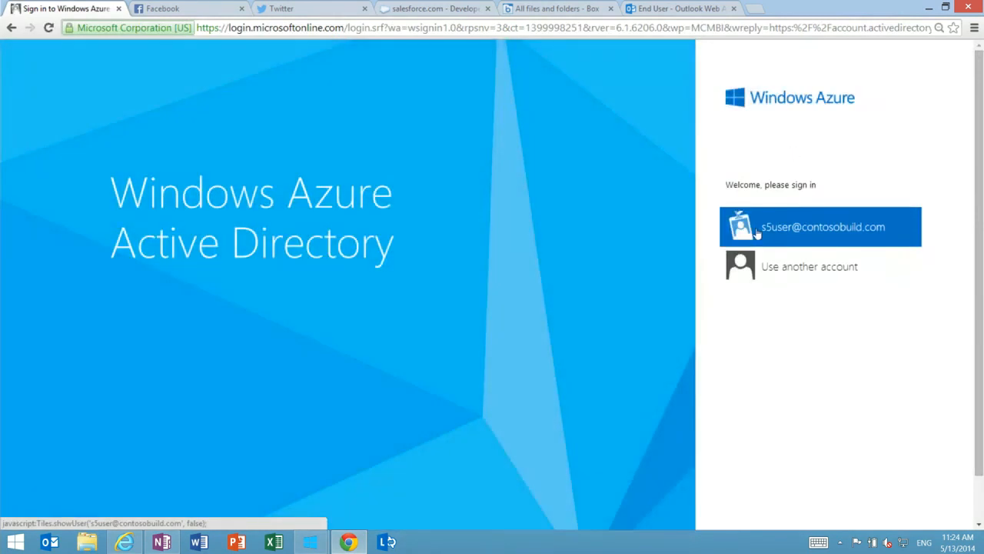
{"action": "left_click", "coordinate": [796, 229]}
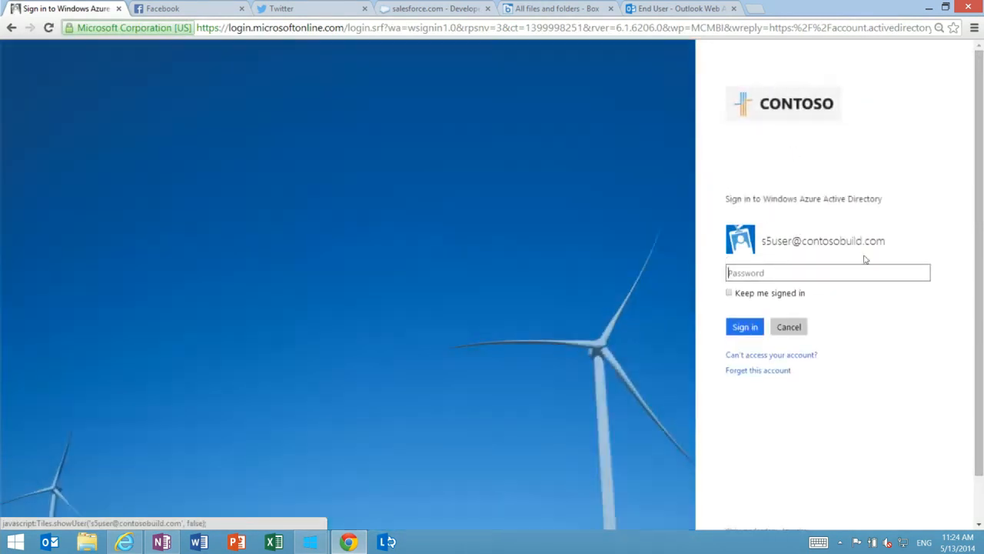
{"action": "left_click", "coordinate": [772, 357]}
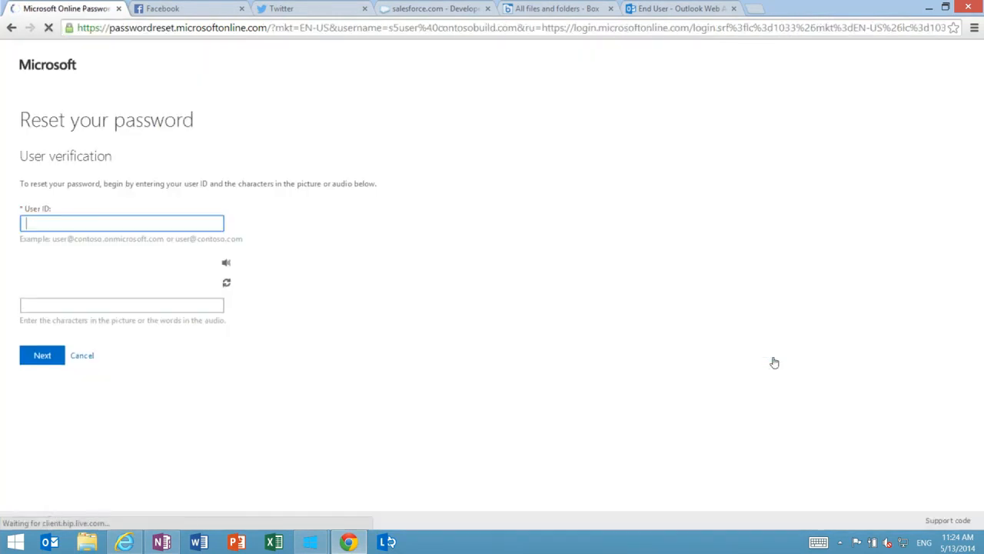